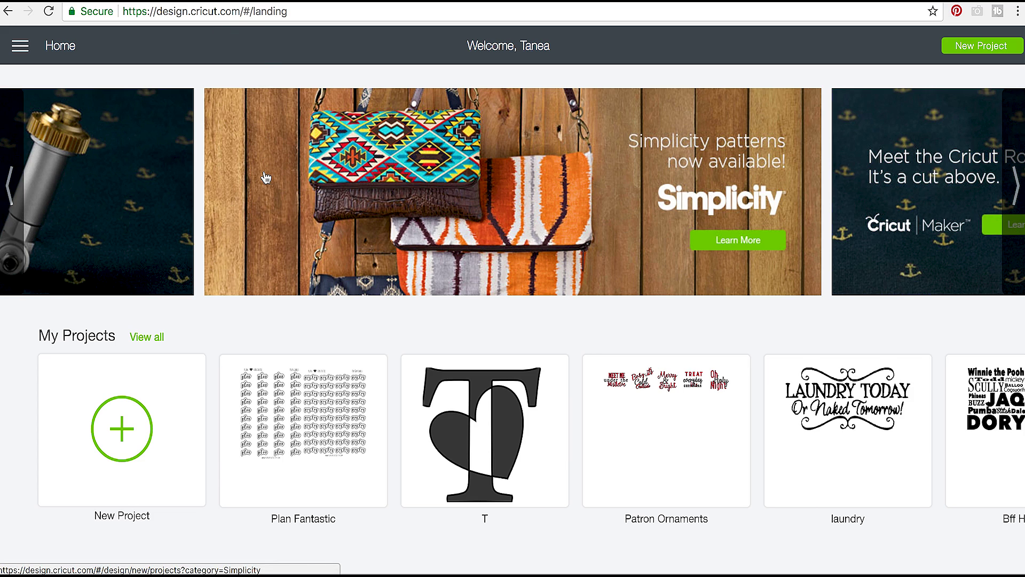
- Start a new project and add the text "Auntie Tay" to the blank canvas
{"action": "left_click", "coordinate": [126, 435]}
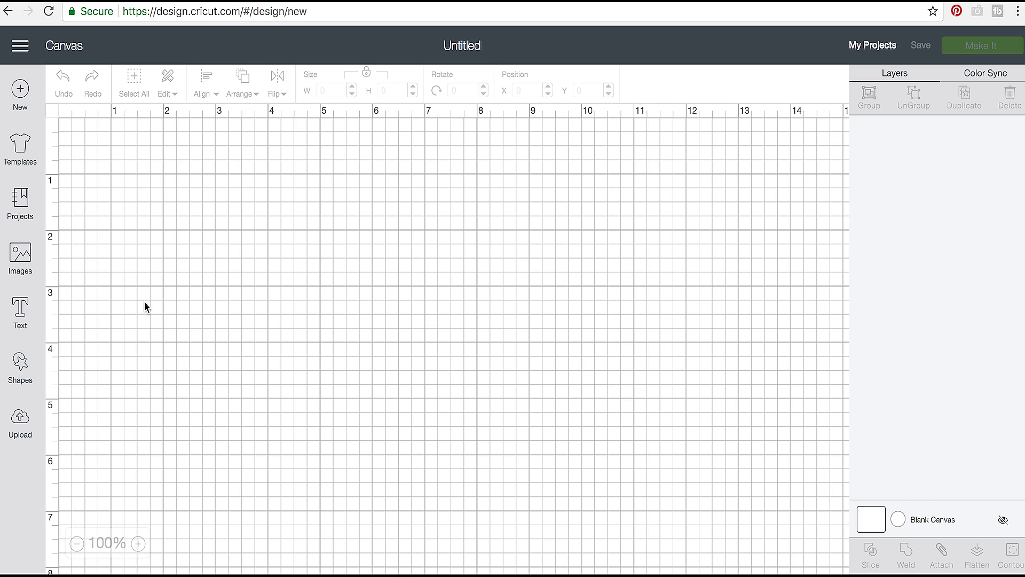
{"action": "left_click", "coordinate": [23, 305]}
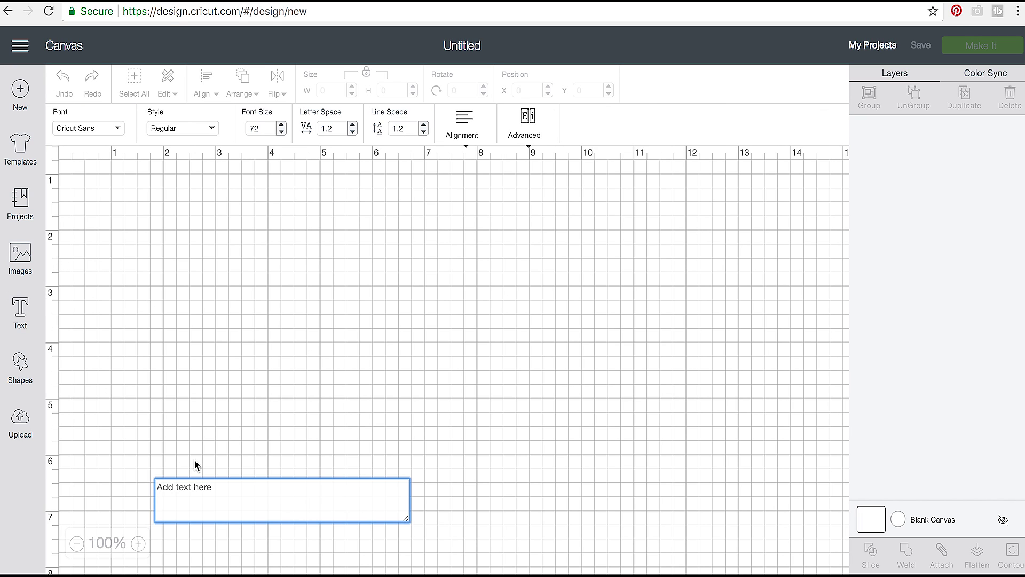
{"action": "left_click", "coordinate": [201, 487]}
{"action": "type", "text": "Auntie"}
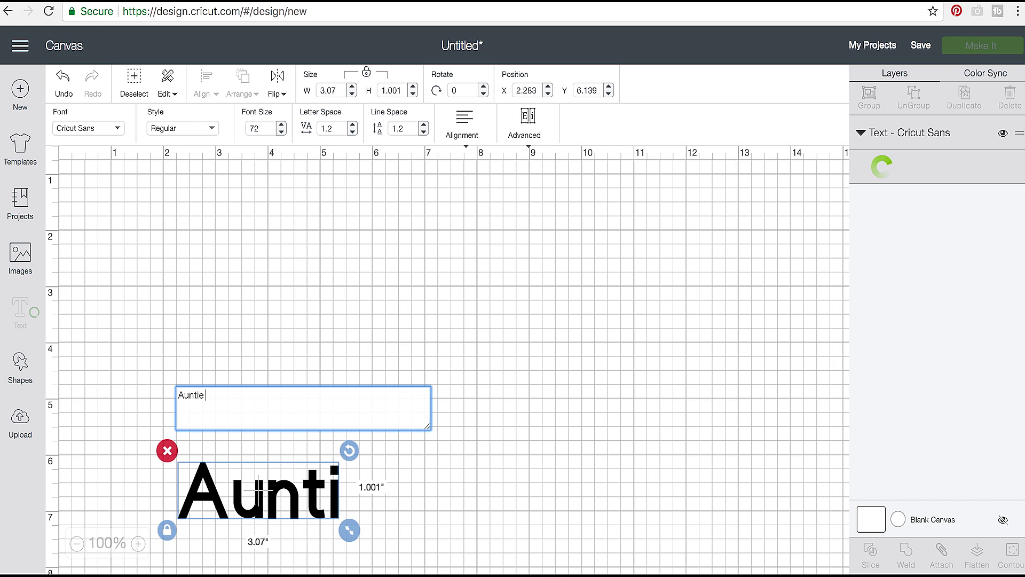
{"action": "type", "text": " Tay"}
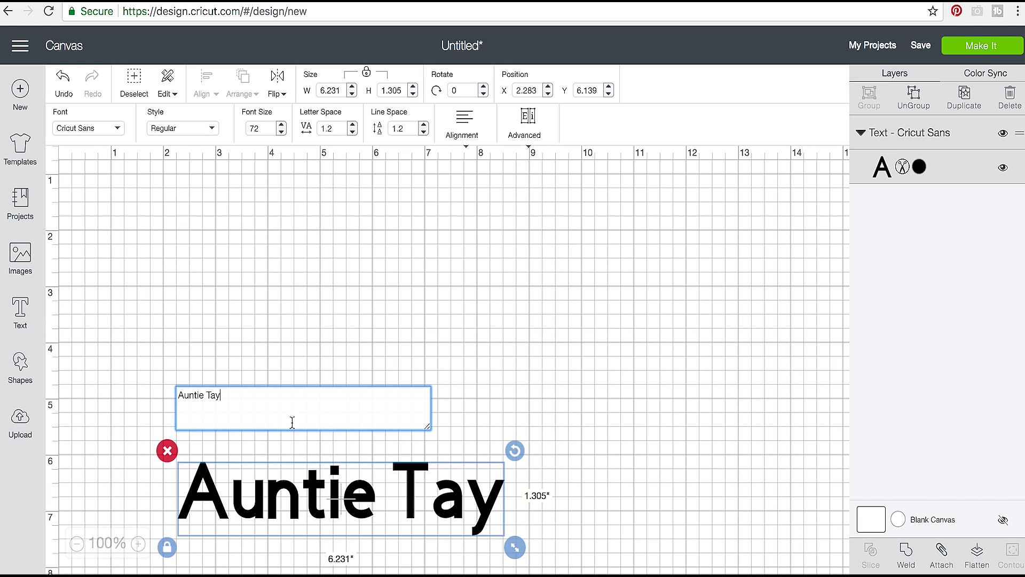
- Move the text to the upper part of the canvas, at about X 4.09, Y 1.71
{"action": "left_click_drag", "start_coordinate": [329, 523], "coordinate": [293, 202]}
{"action": "left_click", "coordinate": [304, 204]}
{"action": "left_click", "coordinate": [309, 219]}
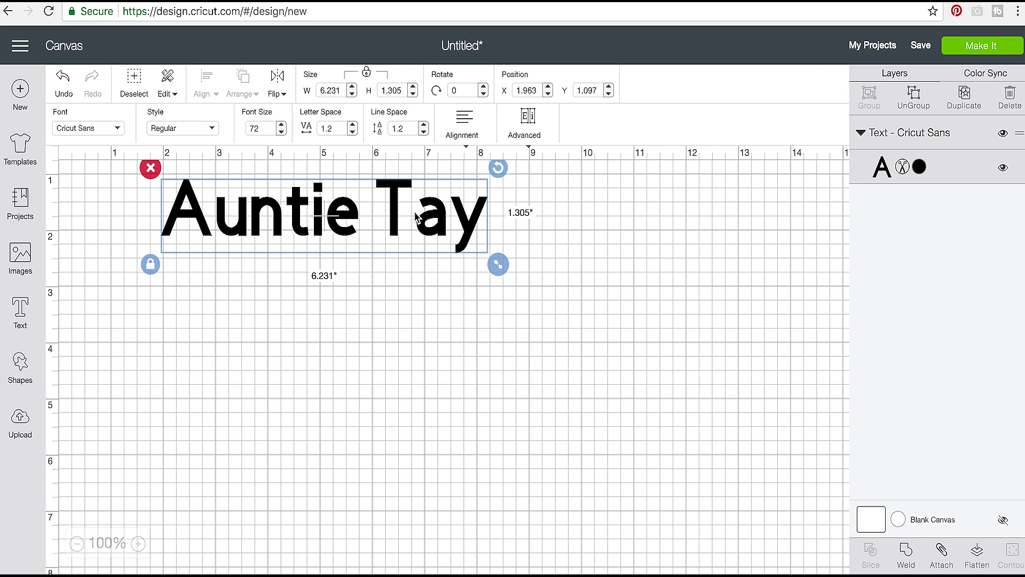
{"action": "left_click_drag", "start_coordinate": [406, 239], "coordinate": [421, 223]}
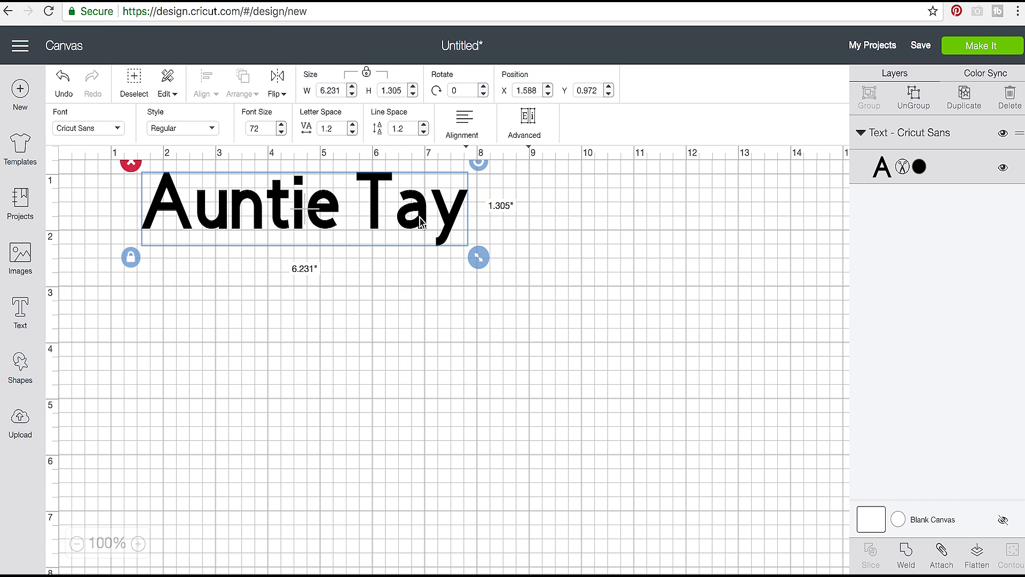
{"action": "left_click_drag", "start_coordinate": [371, 216], "coordinate": [541, 269]}
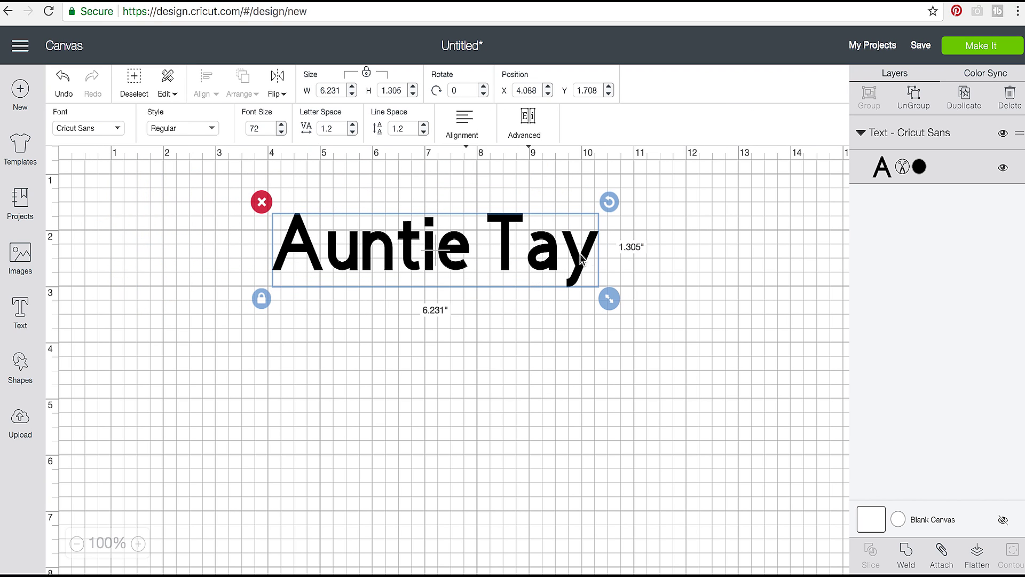
- Set the Cricut Sans text layer to Write with the Black 0.3 Tip pen
{"action": "left_click", "coordinate": [902, 168]}
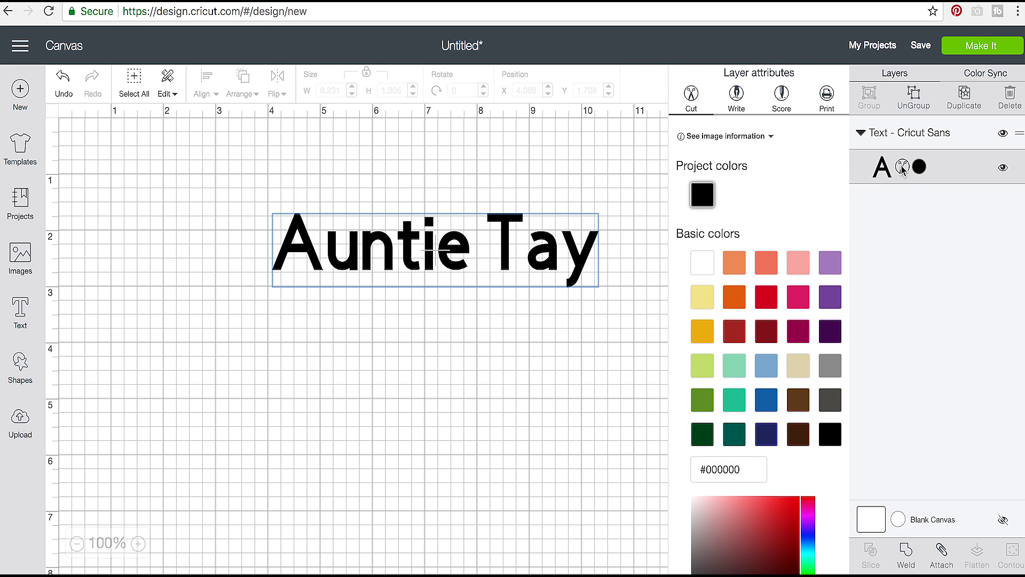
{"action": "left_click", "coordinate": [738, 99]}
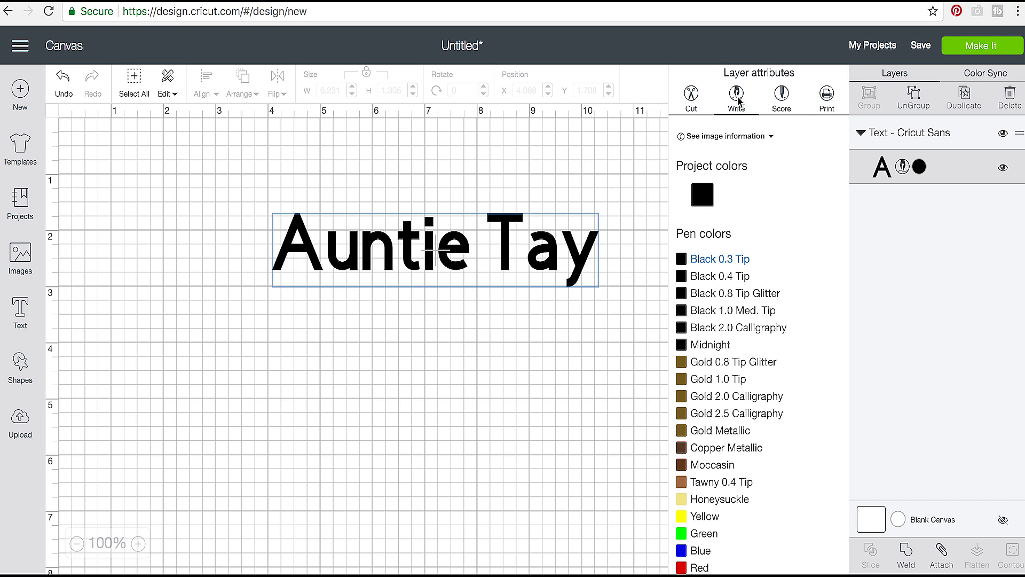
{"action": "scroll", "coordinate": [693, 402], "scroll_direction": "down", "scroll_amount": 1}
{"action": "scroll", "coordinate": [694, 401], "scroll_direction": "down", "scroll_amount": 3}
{"action": "scroll", "coordinate": [697, 400], "scroll_direction": "up", "scroll_amount": 4}
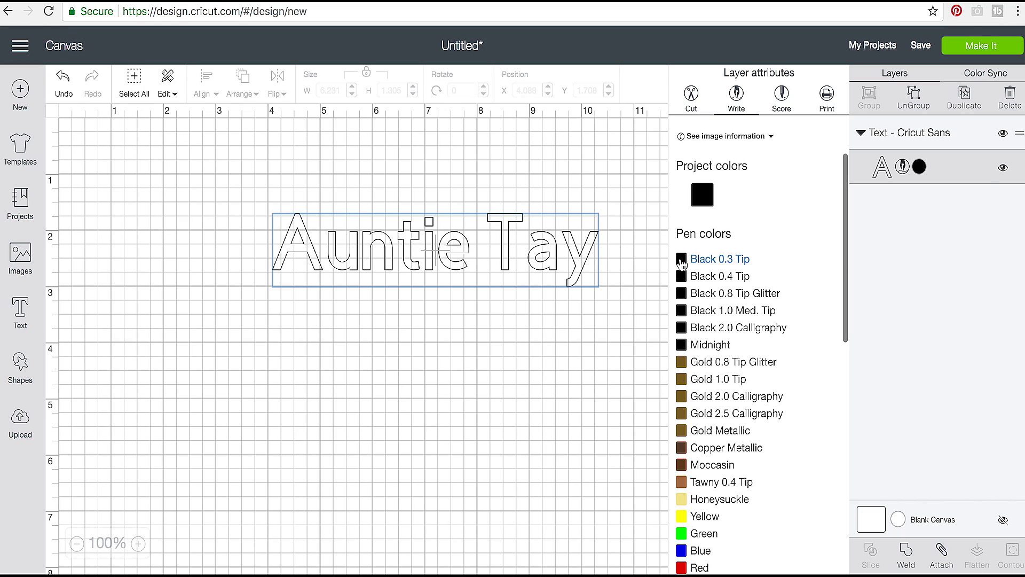
{"action": "left_click", "coordinate": [682, 295]}
{"action": "left_click", "coordinate": [682, 261]}
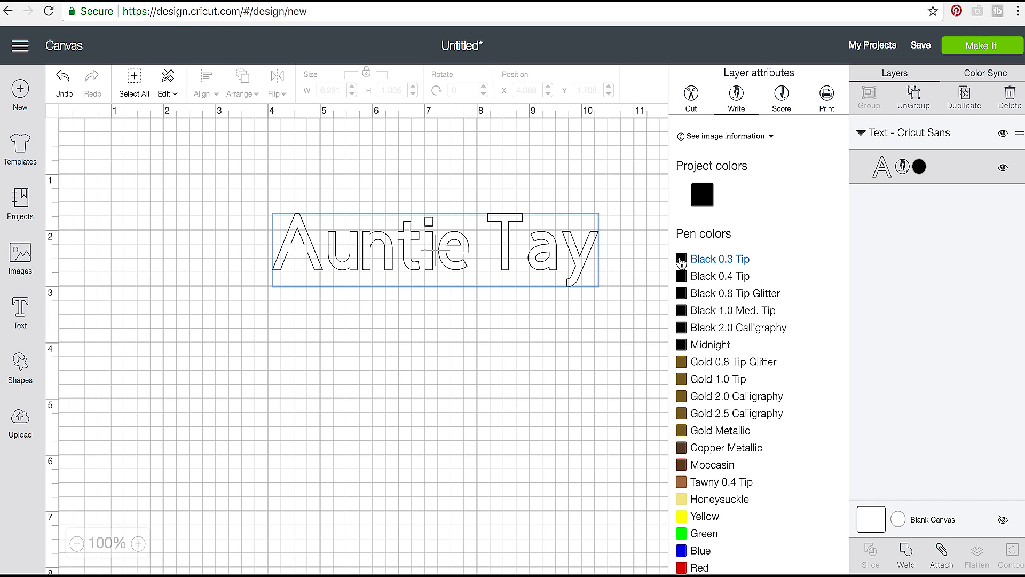
{"action": "scroll", "coordinate": [668, 396], "scroll_direction": "down", "scroll_amount": 1}
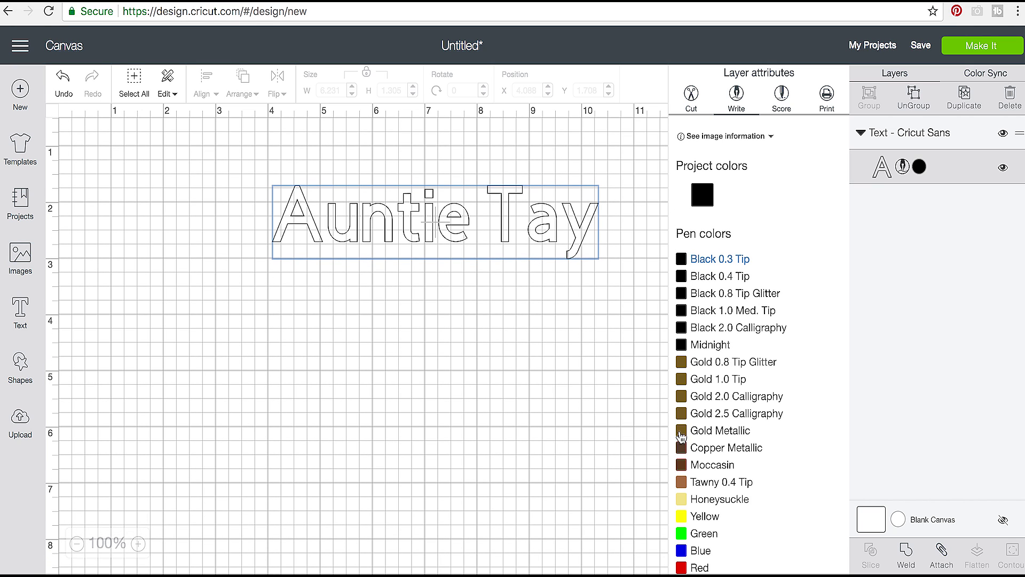
{"action": "scroll", "coordinate": [642, 310], "scroll_direction": "up", "scroll_amount": 1}
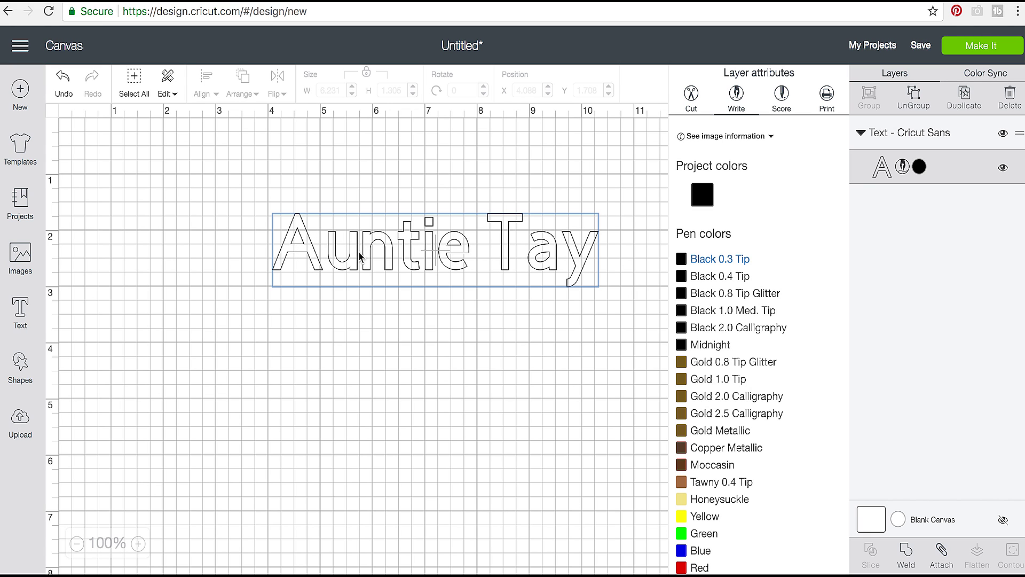
- Change the text's font to 3 Birds Life's A Party and move it to about X 1.52, Y 1.45
{"action": "left_click_drag", "start_coordinate": [358, 264], "coordinate": [295, 255]}
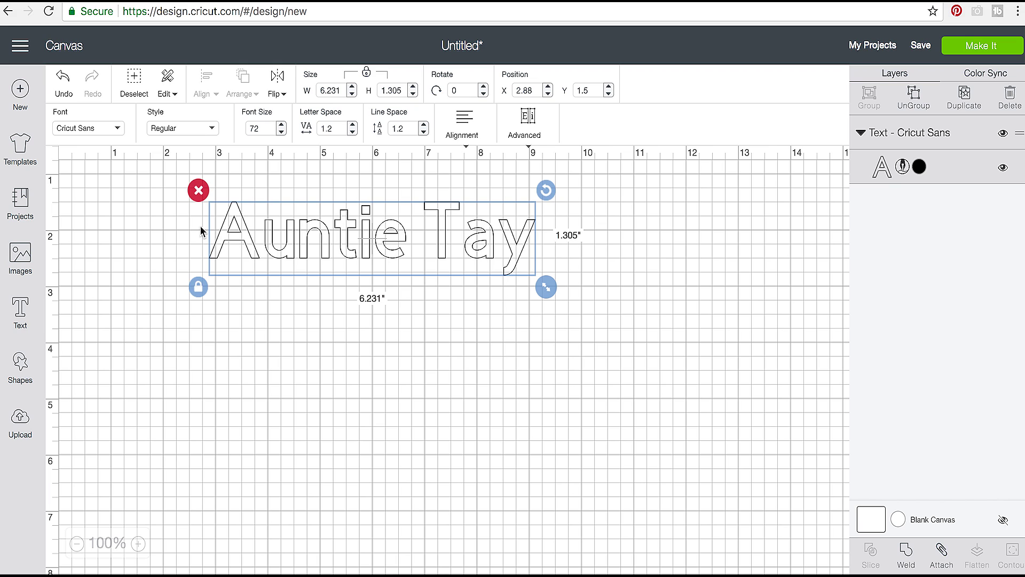
{"action": "left_click_drag", "start_coordinate": [236, 241], "coordinate": [238, 245]}
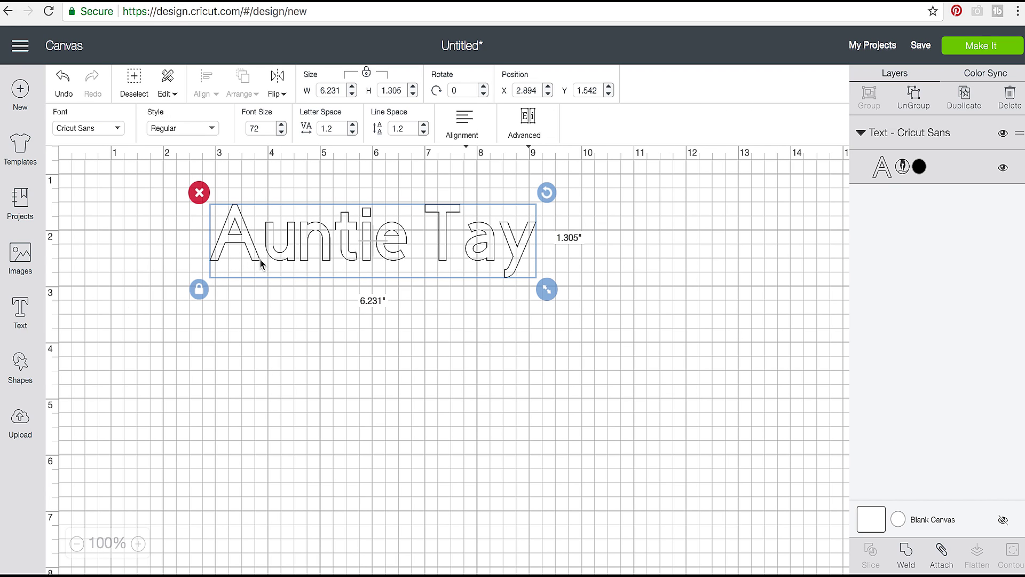
{"action": "left_click", "coordinate": [122, 132]}
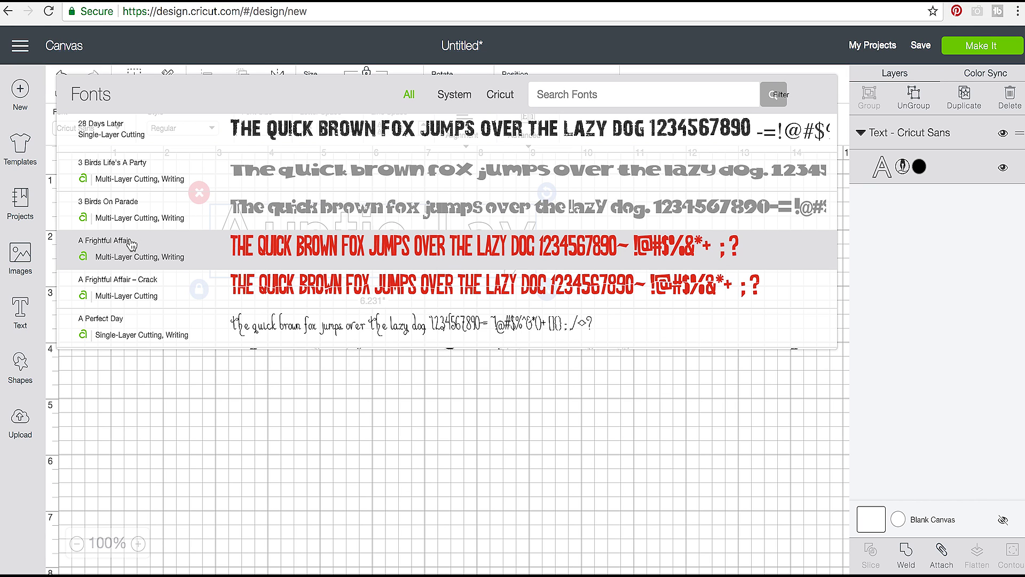
{"action": "scroll", "coordinate": [132, 245], "scroll_direction": "down", "scroll_amount": 1}
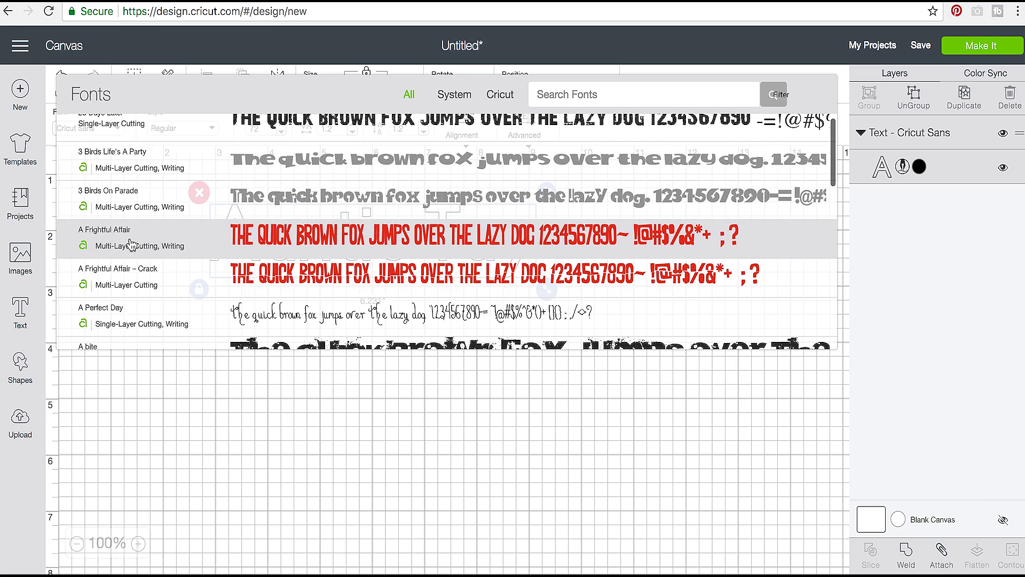
{"action": "scroll", "coordinate": [132, 244], "scroll_direction": "up", "scroll_amount": 1}
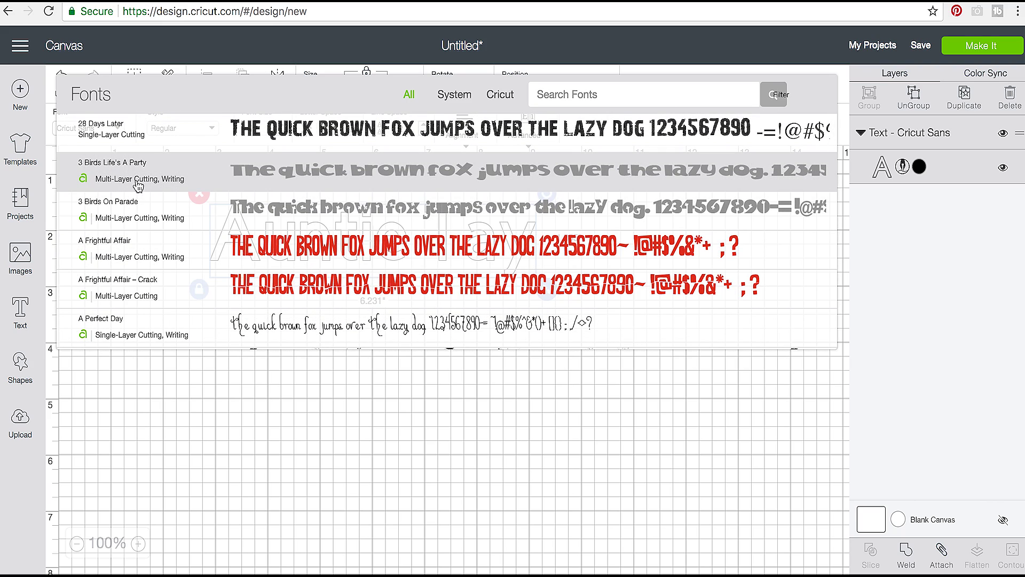
{"action": "left_click", "coordinate": [189, 191]}
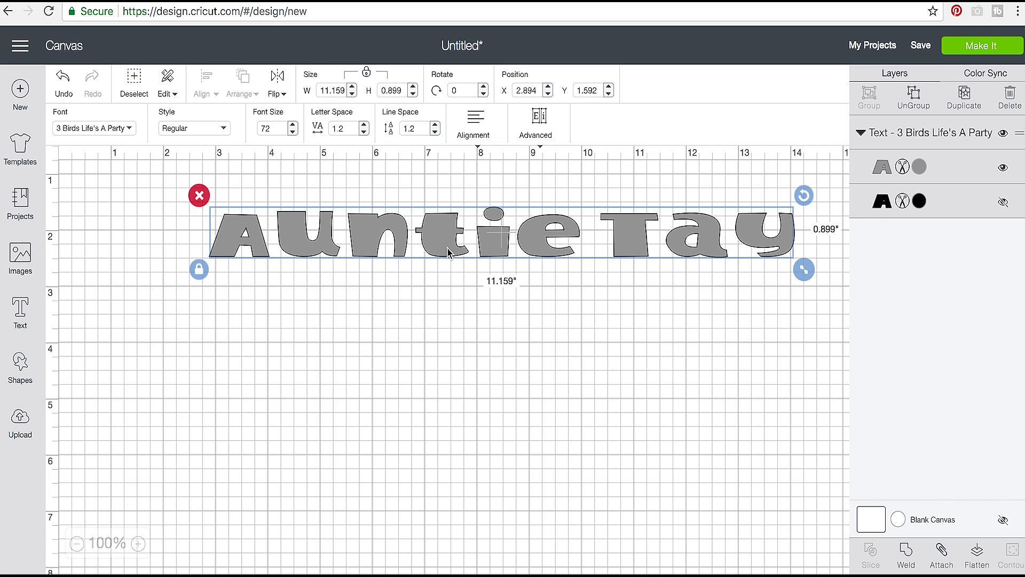
{"action": "left_click_drag", "start_coordinate": [446, 247], "coordinate": [374, 238]}
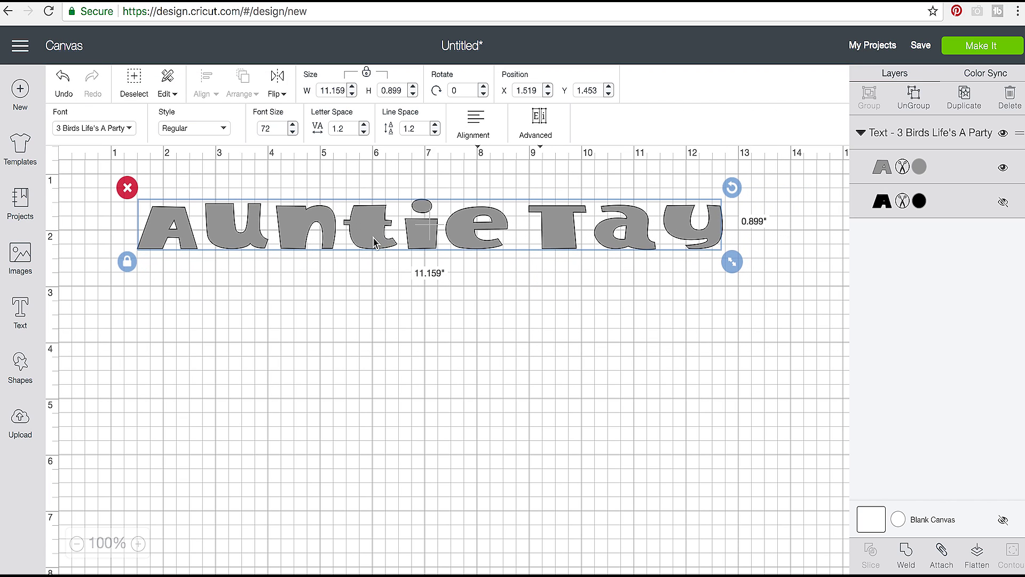
- Set the visible grey layer of the text to Write and shift the text to about X 1.1
{"action": "left_click", "coordinate": [904, 169]}
{"action": "left_click", "coordinate": [737, 95]}
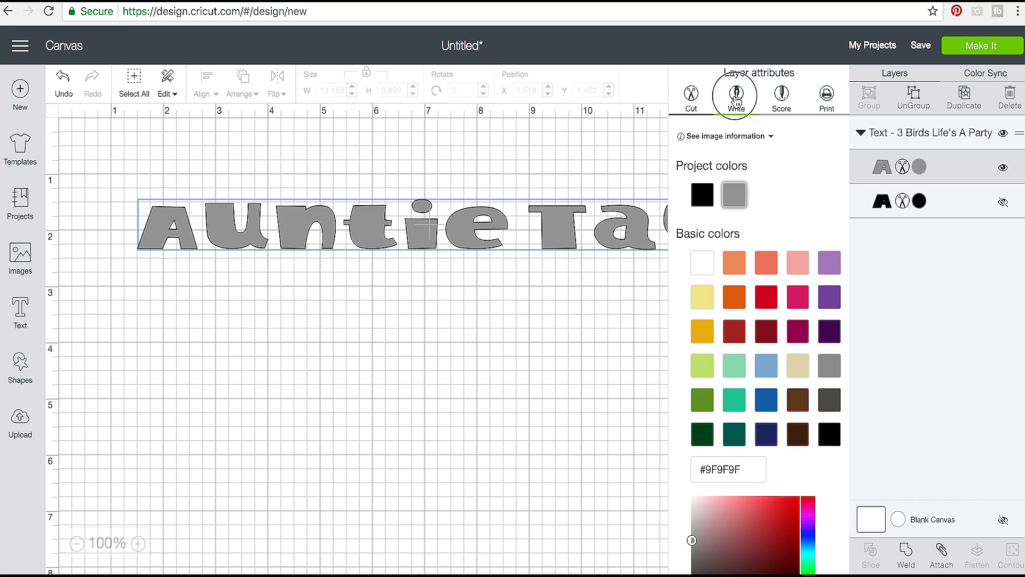
{"action": "left_click_drag", "start_coordinate": [489, 243], "coordinate": [466, 237]}
- Change the text's font to A Perfect Day
{"action": "left_click", "coordinate": [103, 128]}
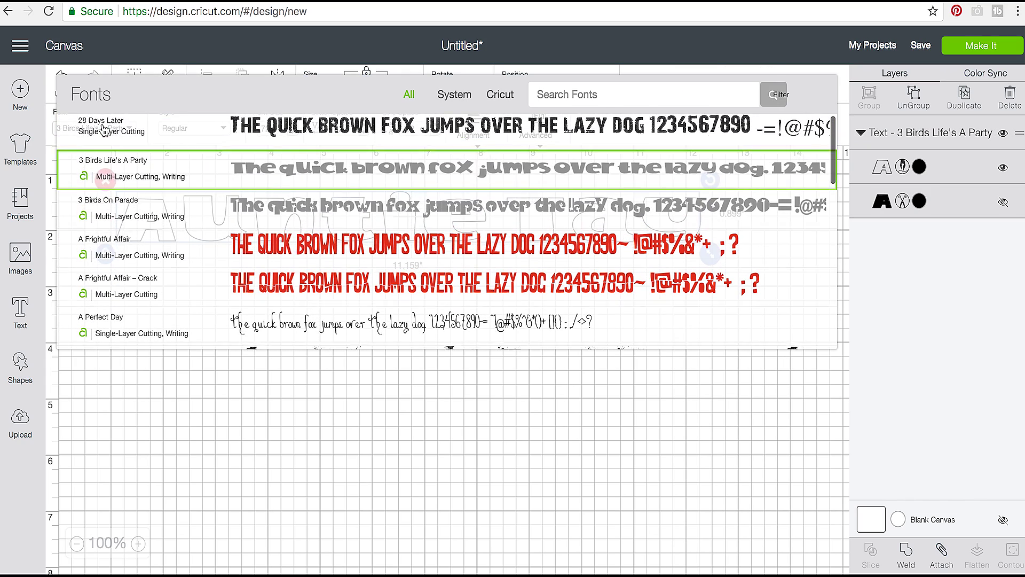
{"action": "scroll", "coordinate": [122, 281], "scroll_direction": "down", "scroll_amount": 3}
{"action": "left_click", "coordinate": [127, 248]}
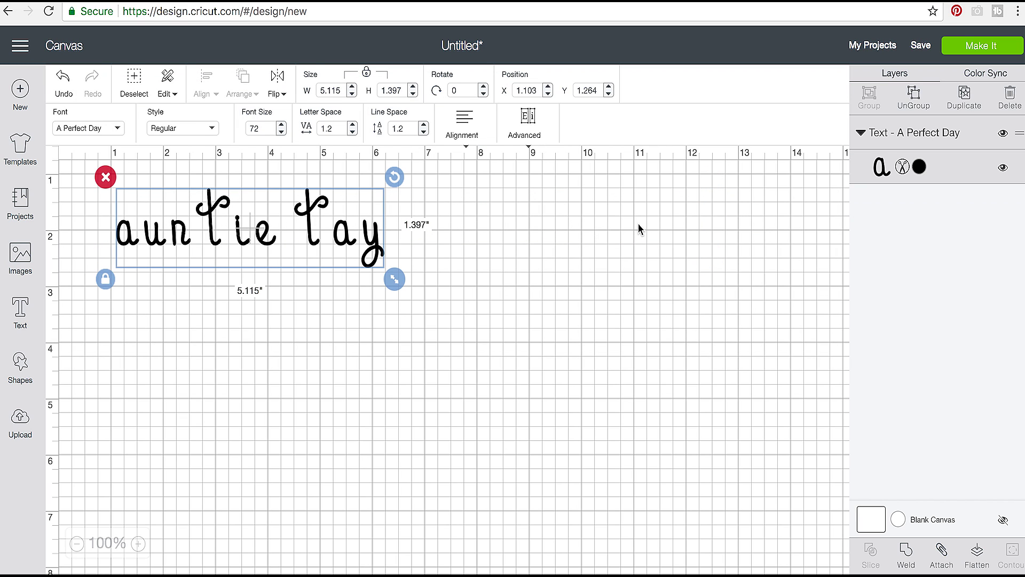
- Set the A Perfect Day text layer to Write and move the text to about X 1.95, Y 1.29
{"action": "left_click", "coordinate": [903, 169]}
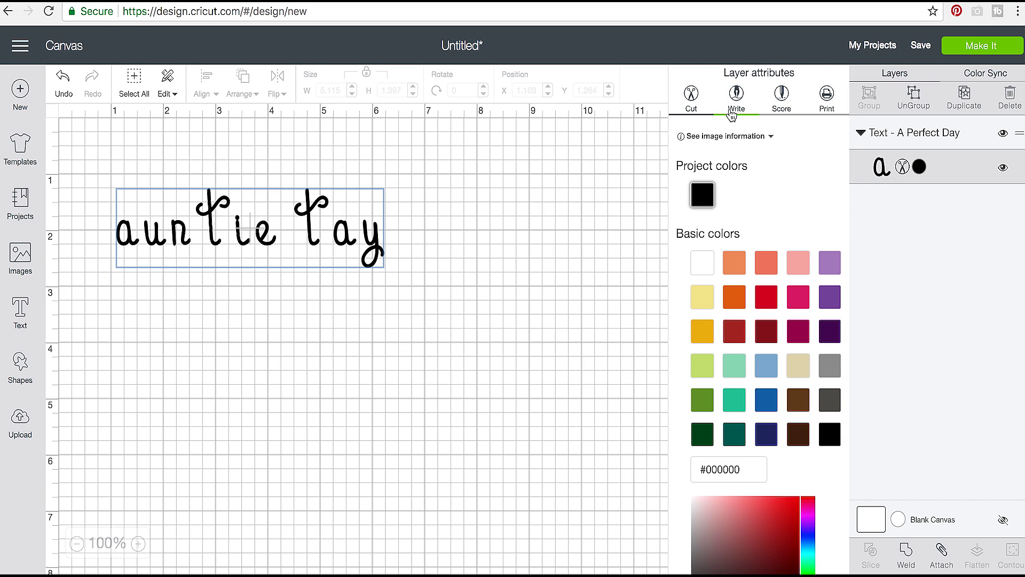
{"action": "left_click", "coordinate": [737, 99]}
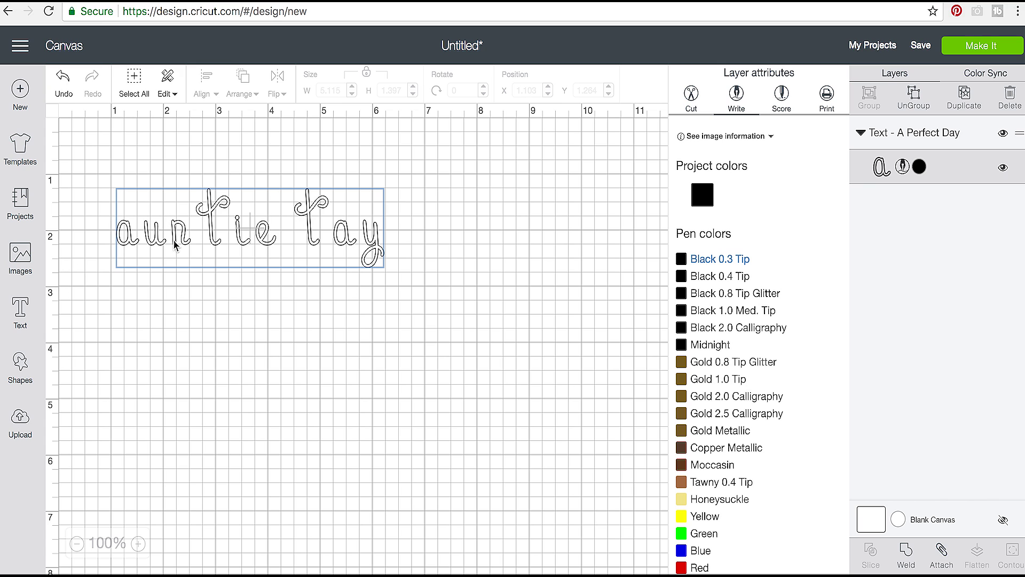
{"action": "left_click_drag", "start_coordinate": [303, 245], "coordinate": [348, 246]}
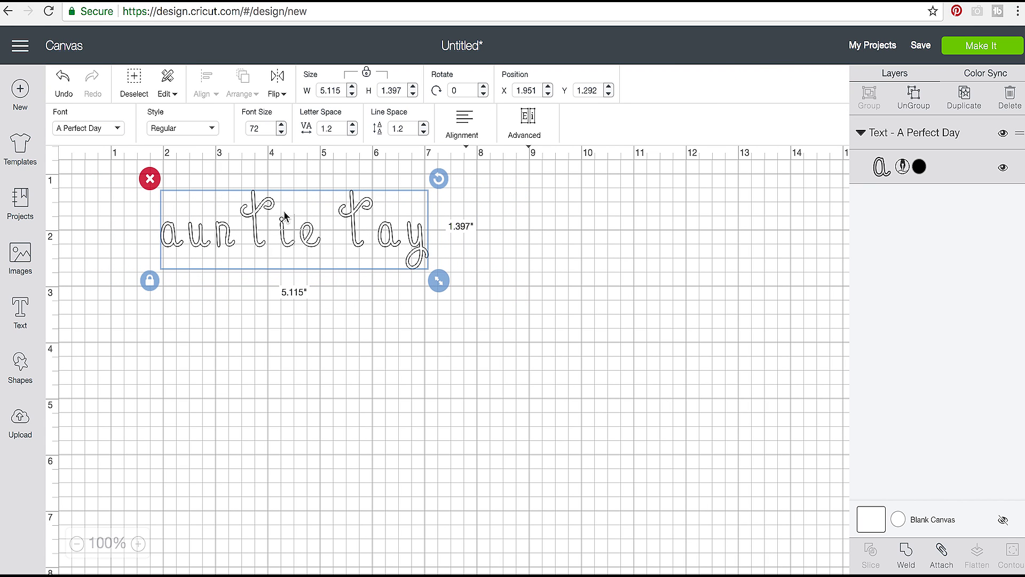
- Change the text's font to Adobe Hebrew and set its layer to Write
{"action": "left_click", "coordinate": [118, 128]}
{"action": "scroll", "coordinate": [130, 263], "scroll_direction": "down", "scroll_amount": 9}
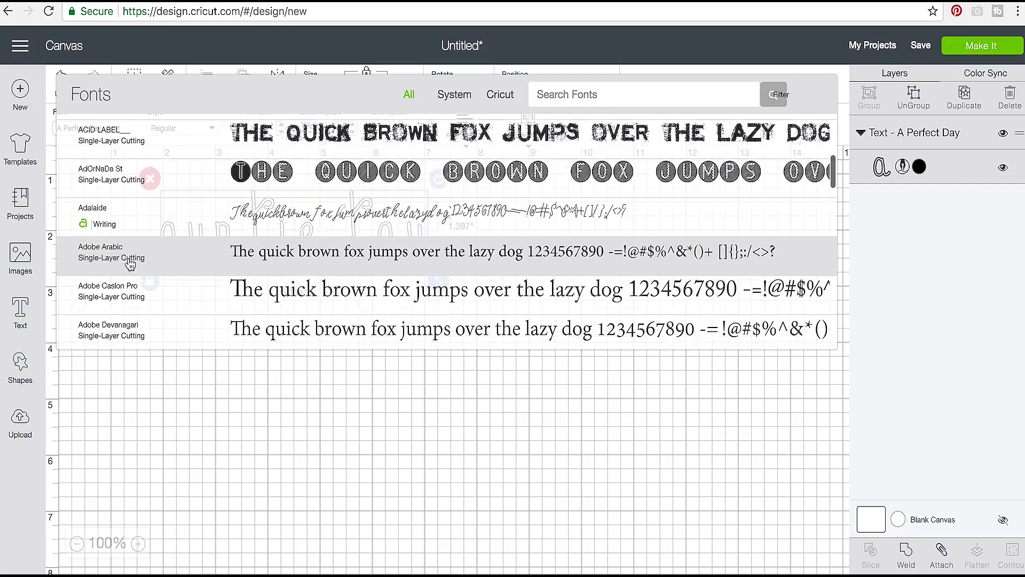
{"action": "scroll", "coordinate": [129, 264], "scroll_direction": "down", "scroll_amount": 2}
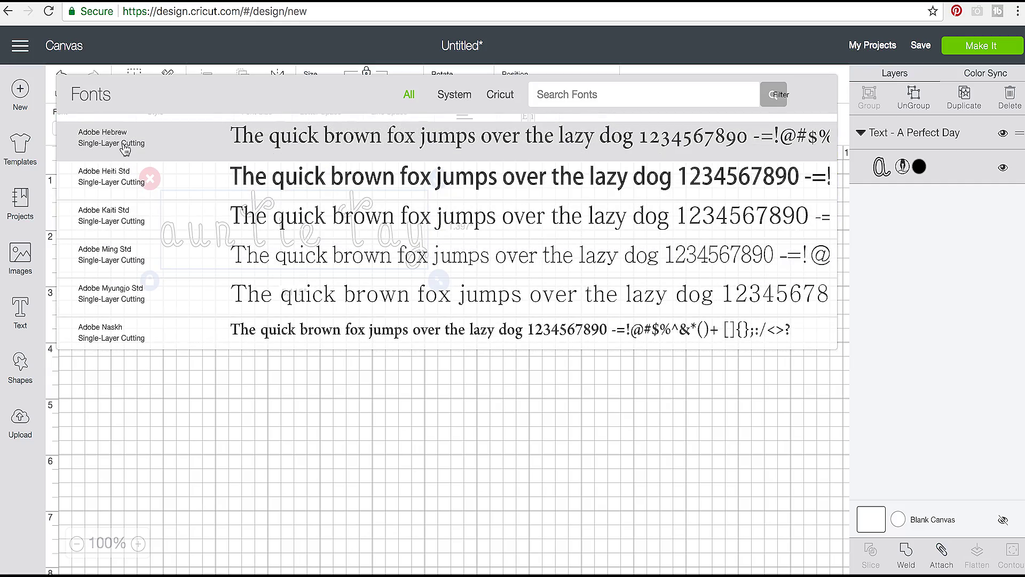
{"action": "scroll", "coordinate": [157, 154], "scroll_direction": "up", "scroll_amount": 1}
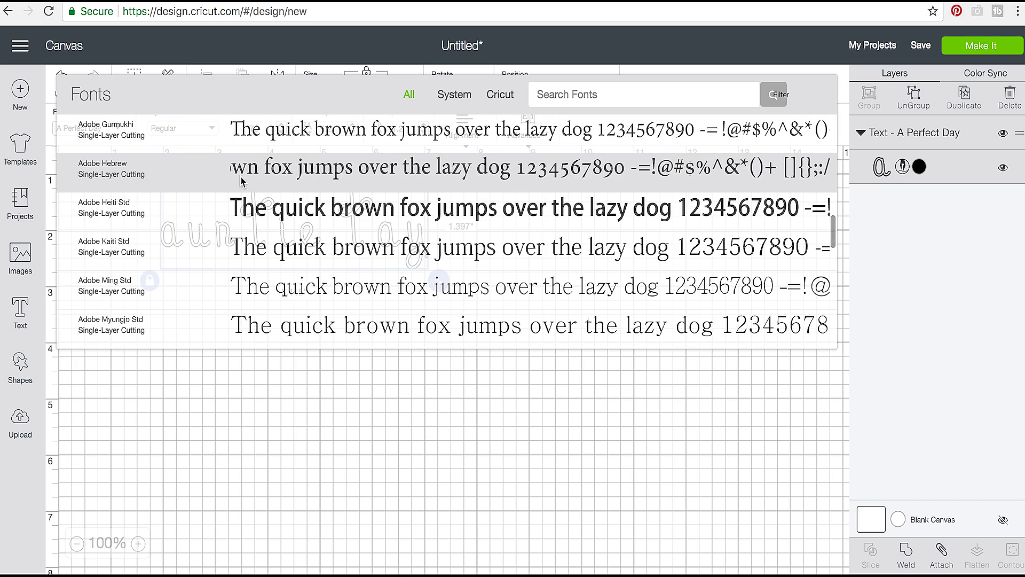
{"action": "left_click", "coordinate": [235, 180]}
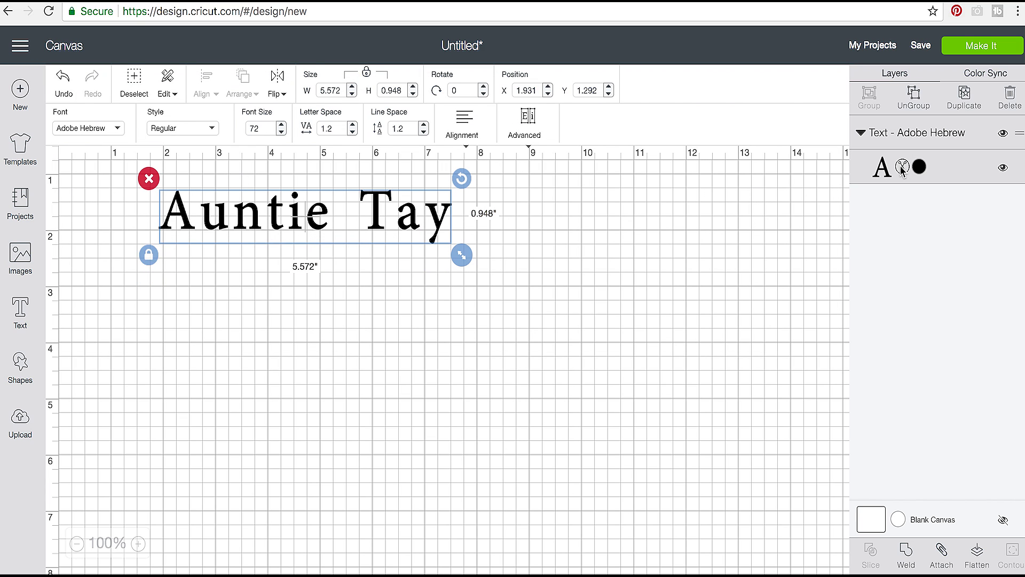
{"action": "left_click", "coordinate": [901, 167]}
{"action": "left_click", "coordinate": [736, 95]}
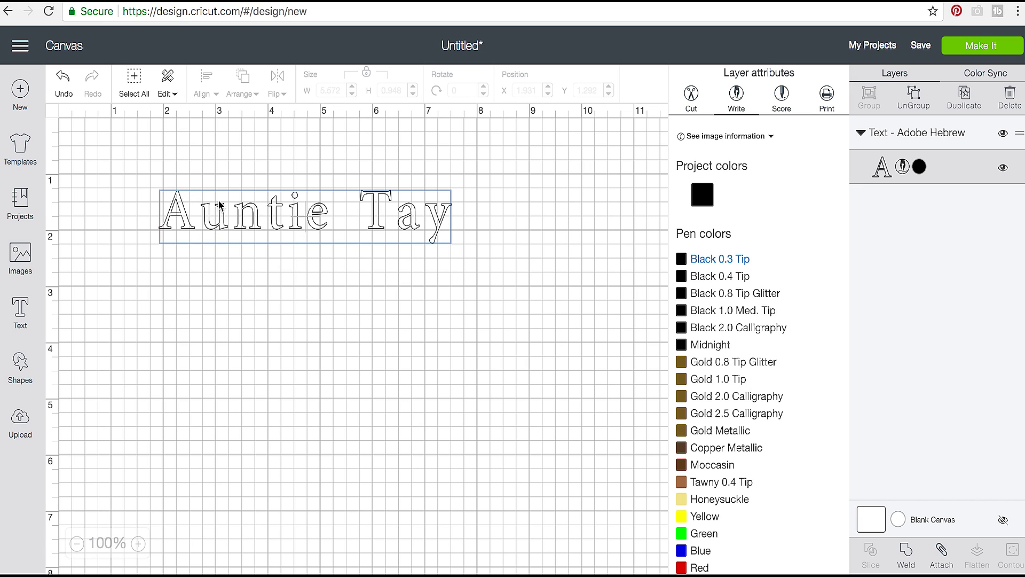
- Change the name text's font to Alien and set its layer to Write
{"action": "left_click", "coordinate": [174, 201]}
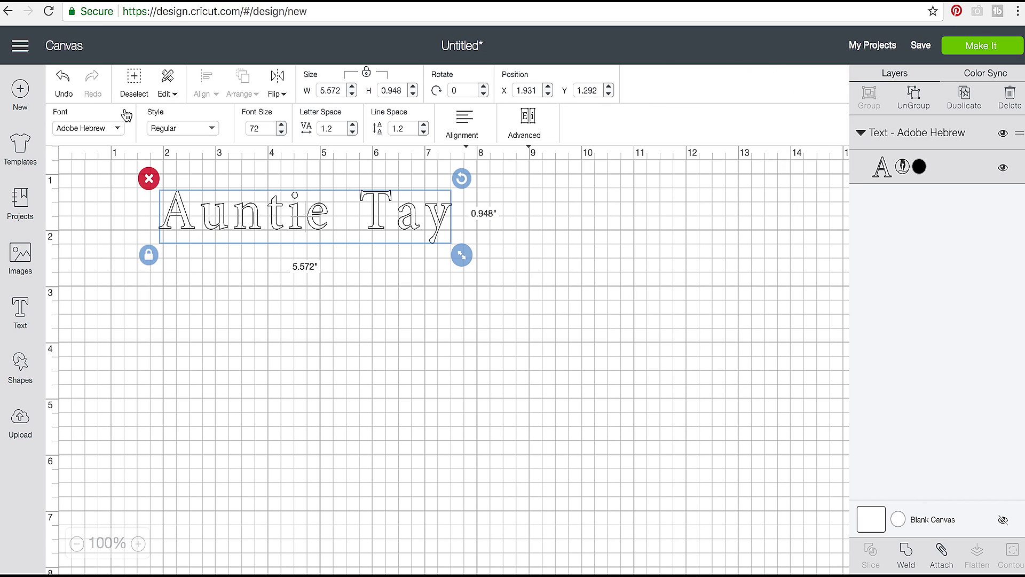
{"action": "left_click", "coordinate": [114, 128]}
{"action": "scroll", "coordinate": [143, 288], "scroll_direction": "down", "scroll_amount": 5}
{"action": "scroll", "coordinate": [145, 302], "scroll_direction": "down", "scroll_amount": 5}
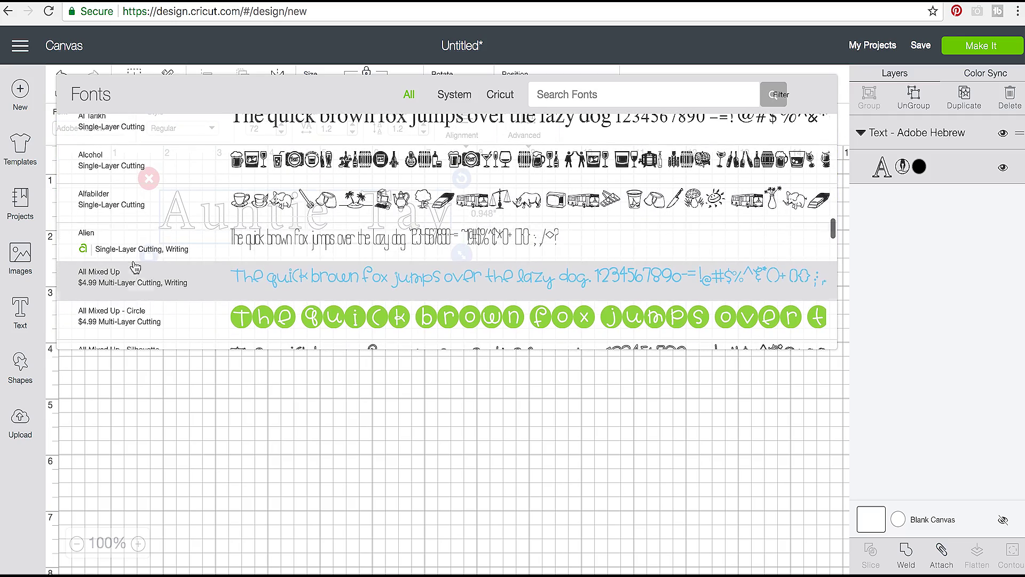
{"action": "scroll", "coordinate": [138, 272], "scroll_direction": "down", "scroll_amount": 1}
{"action": "left_click", "coordinate": [252, 176]}
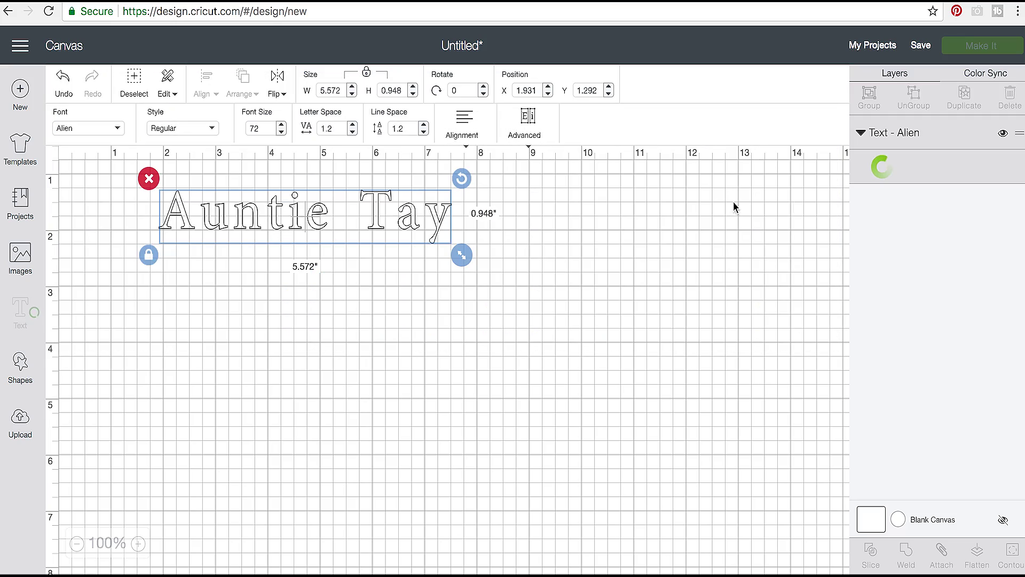
{"action": "left_click", "coordinate": [901, 169]}
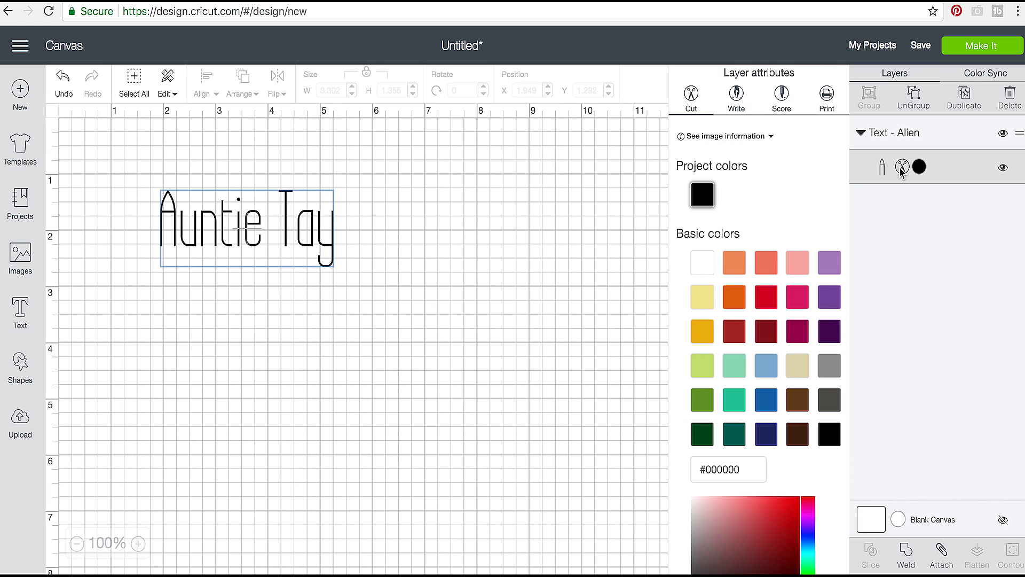
{"action": "left_click", "coordinate": [737, 99]}
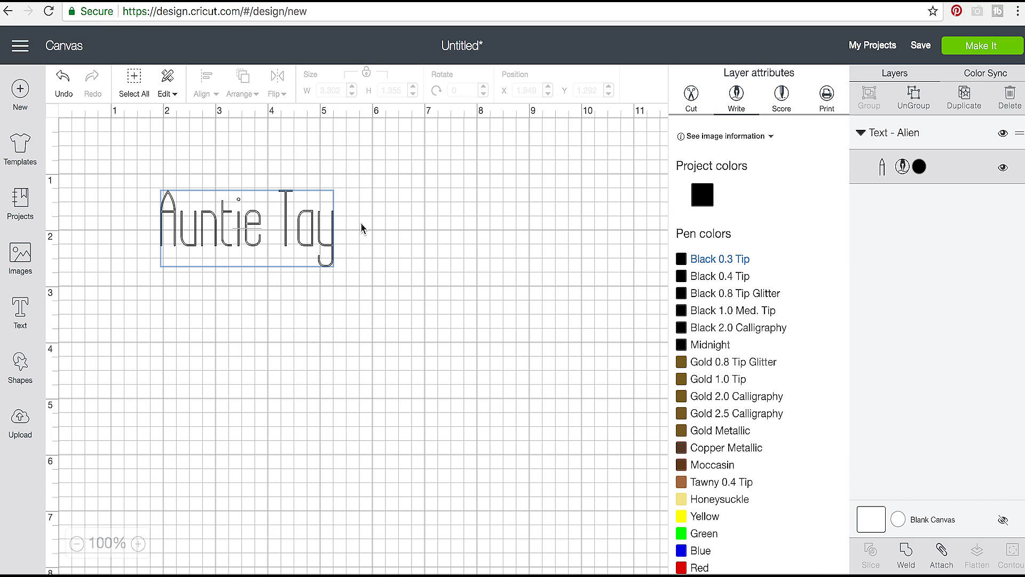
- Inspect the Alien lettering's pen outlines up close and move the text to about X 1.14, Y 0.85
{"action": "left_click", "coordinate": [137, 543]}
{"action": "left_click", "coordinate": [138, 543]}
{"action": "left_click", "coordinate": [138, 543]}
{"action": "left_click", "coordinate": [138, 543]}
{"action": "left_click", "coordinate": [138, 543]}
{"action": "left_click_drag", "start_coordinate": [331, 395], "coordinate": [224, 327]}
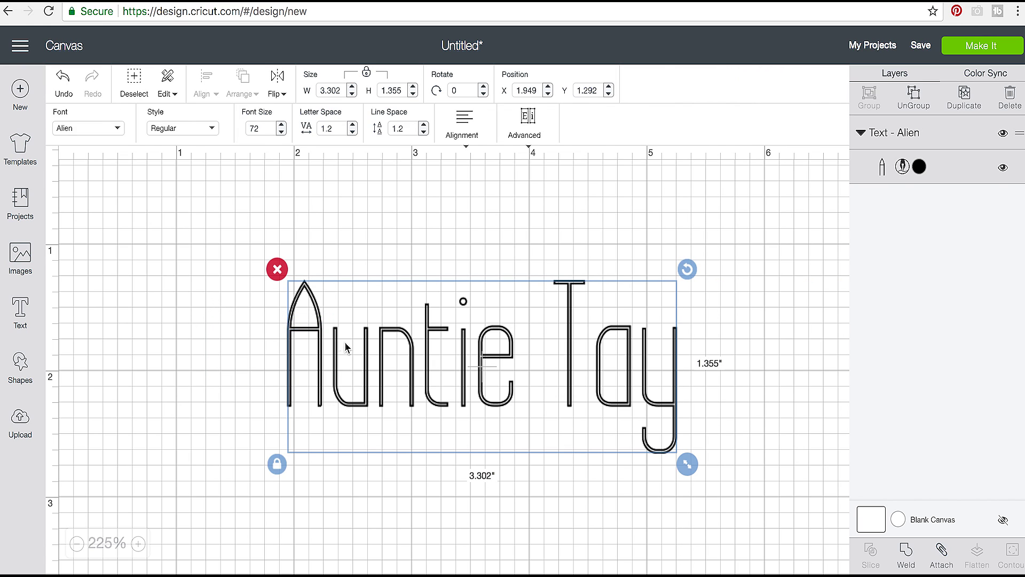
{"action": "left_click_drag", "start_coordinate": [344, 342], "coordinate": [250, 286]}
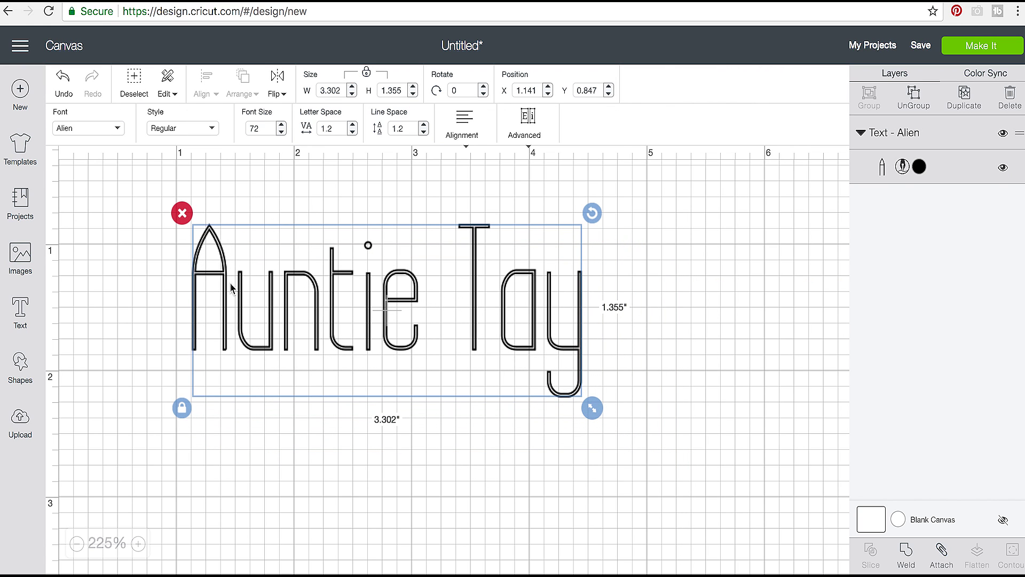
{"action": "left_click_drag", "start_coordinate": [208, 297], "coordinate": [302, 319]}
- Set the Alien text layer to Print and move the text to about X 0.49, Y 0.42
{"action": "left_click", "coordinate": [903, 167]}
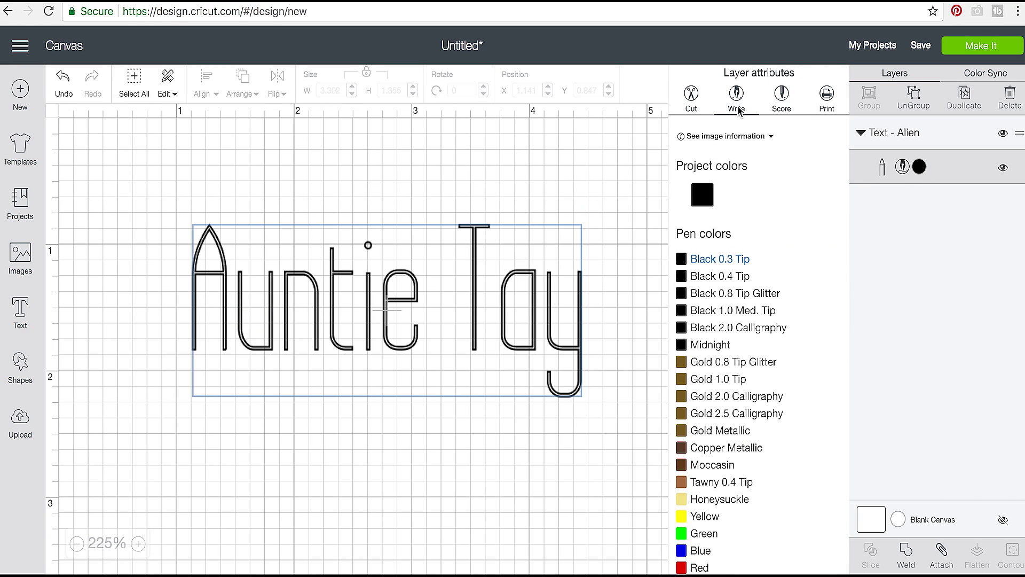
{"action": "left_click", "coordinate": [825, 98]}
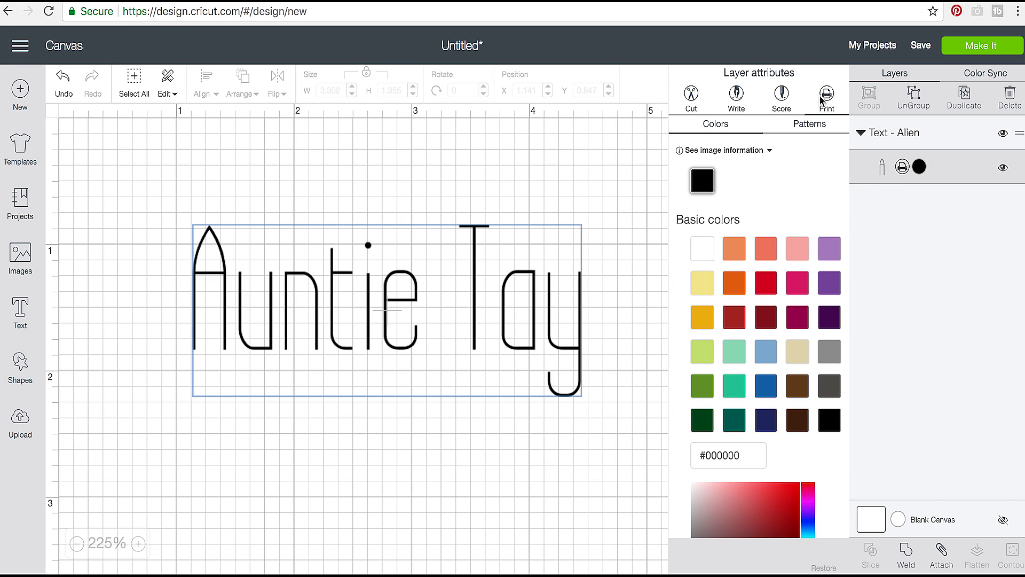
{"action": "left_click_drag", "start_coordinate": [476, 268], "coordinate": [407, 241]}
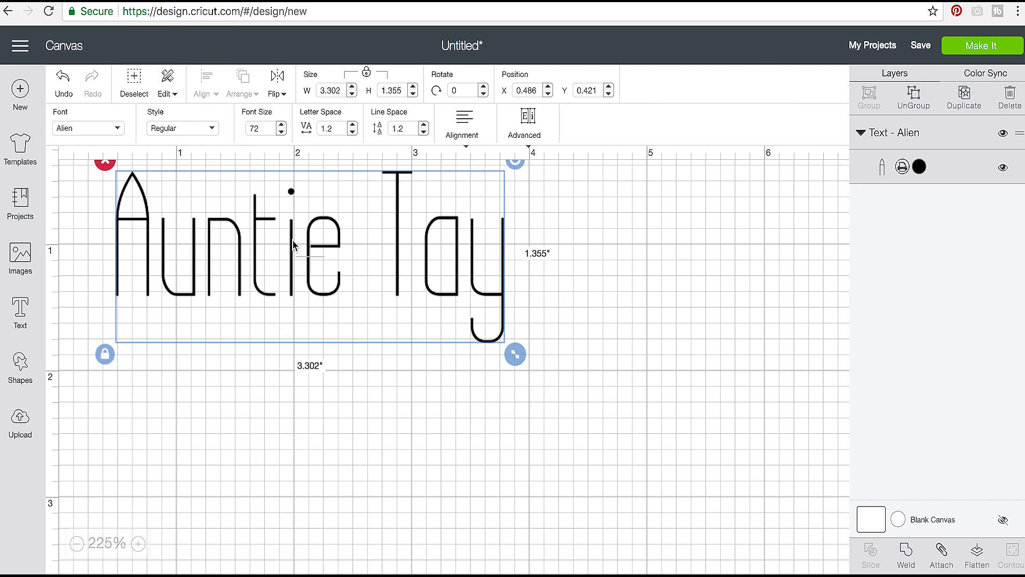
- Open the name text for editing and change its font to Adobe Myungjo Std
{"action": "double_click", "coordinate": [313, 262]}
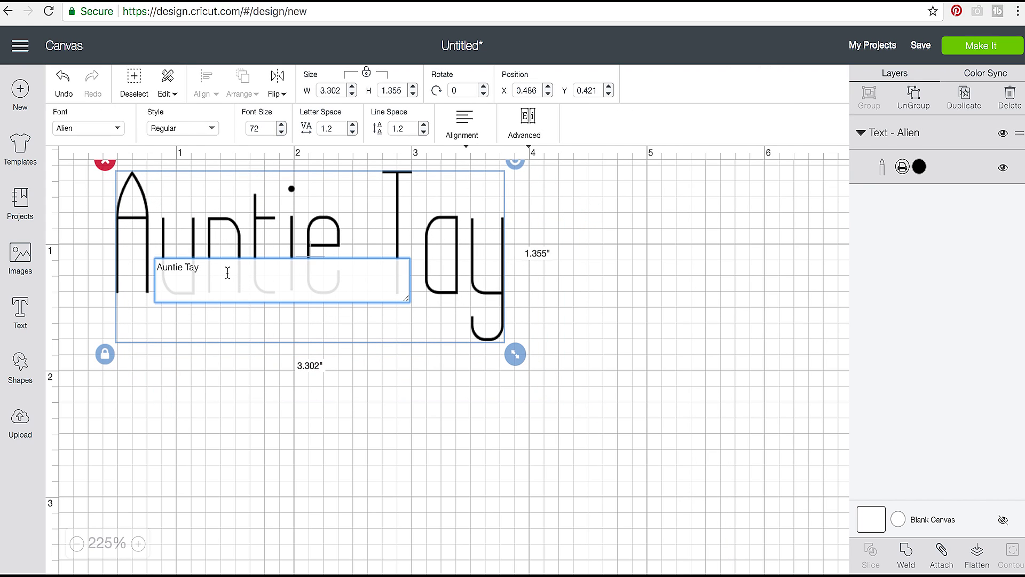
{"action": "left_click", "coordinate": [118, 132]}
{"action": "scroll", "coordinate": [244, 264], "scroll_direction": "up", "scroll_amount": 5}
{"action": "scroll", "coordinate": [244, 264], "scroll_direction": "up", "scroll_amount": 3}
{"action": "left_click", "coordinate": [238, 234]}
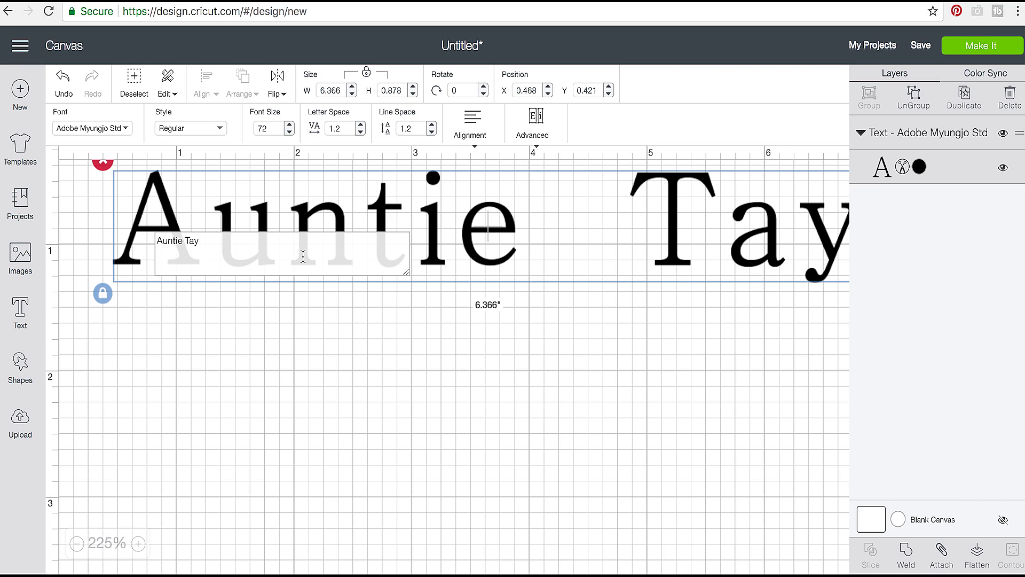
- Change the name text's font to Adobe Ming Std
{"action": "left_click", "coordinate": [222, 246]}
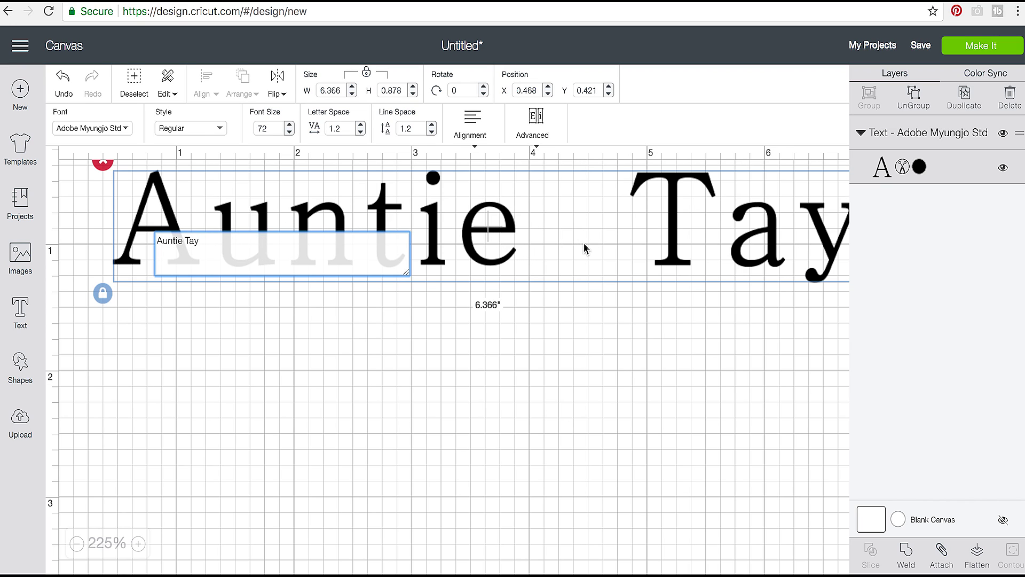
{"action": "left_click", "coordinate": [119, 131]}
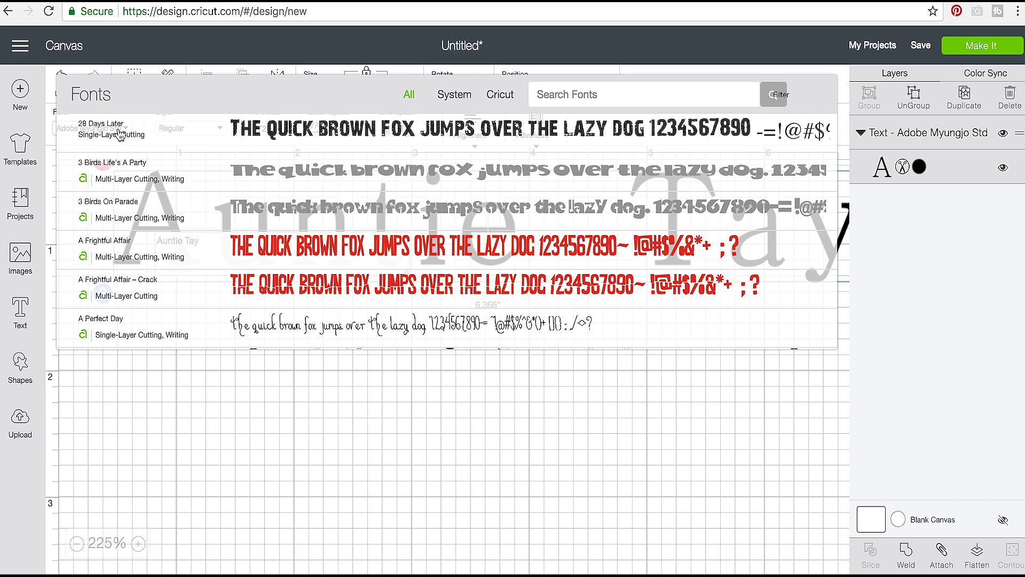
{"action": "left_click", "coordinate": [150, 199]}
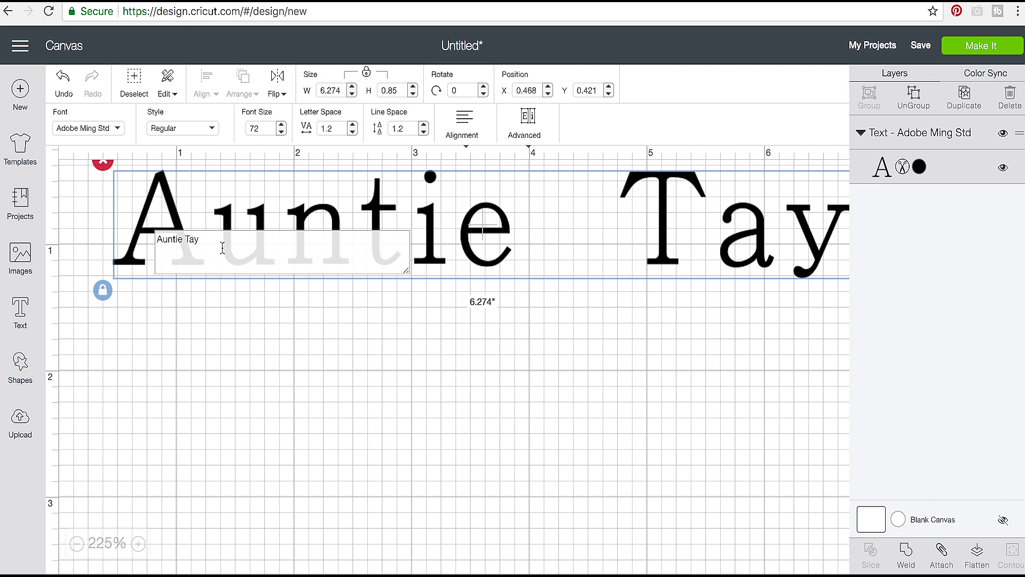
- Remove the space between the two words of the name and move the text to about X 1.6, Y 0.99
{"action": "left_click", "coordinate": [185, 238]}
{"action": "key", "text": "BackSpace"}
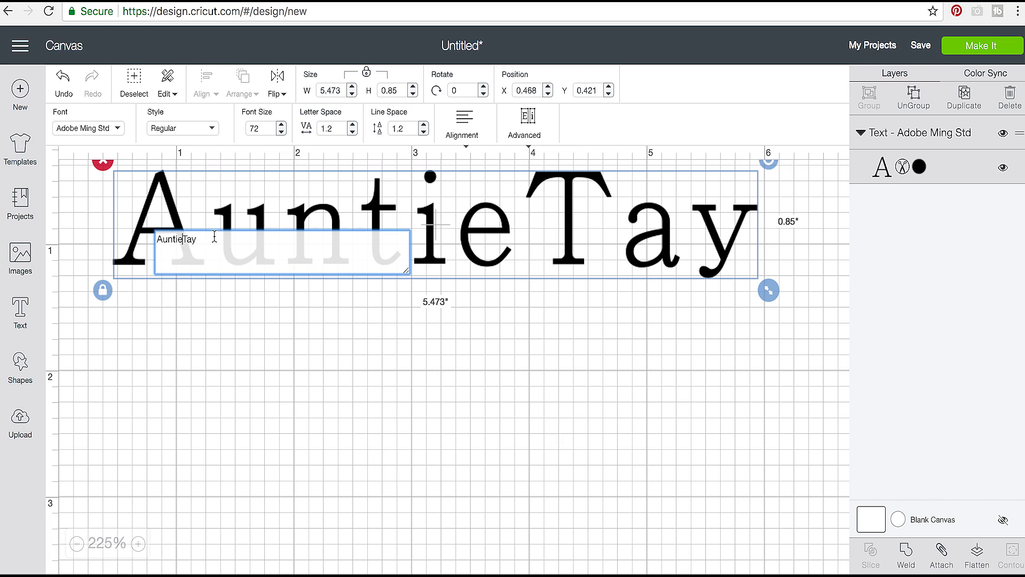
{"action": "left_click", "coordinate": [279, 355]}
{"action": "left_click_drag", "start_coordinate": [338, 251], "coordinate": [348, 259]}
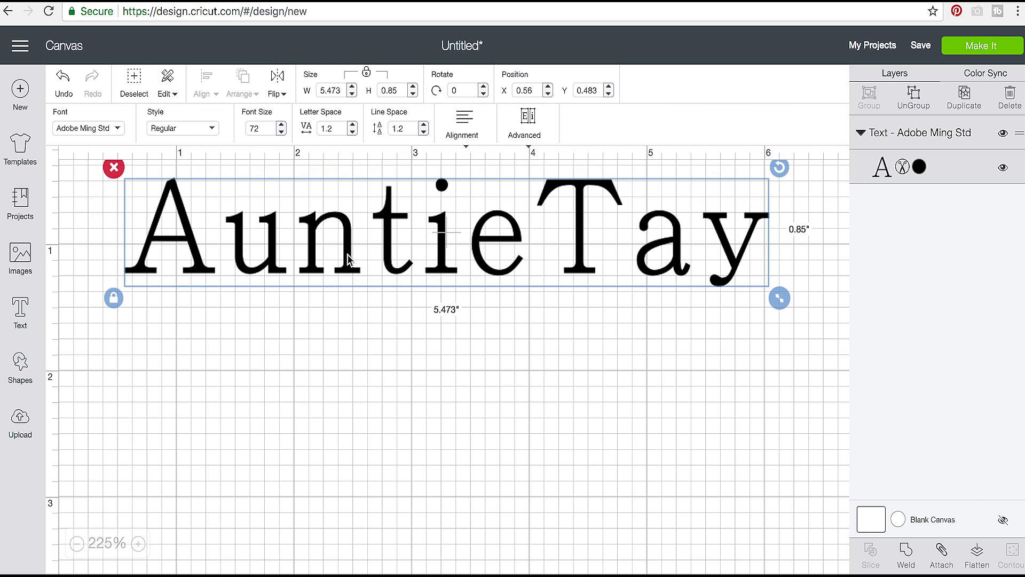
{"action": "left_click", "coordinate": [78, 544]}
{"action": "left_click_drag", "start_coordinate": [284, 193], "coordinate": [366, 238]}
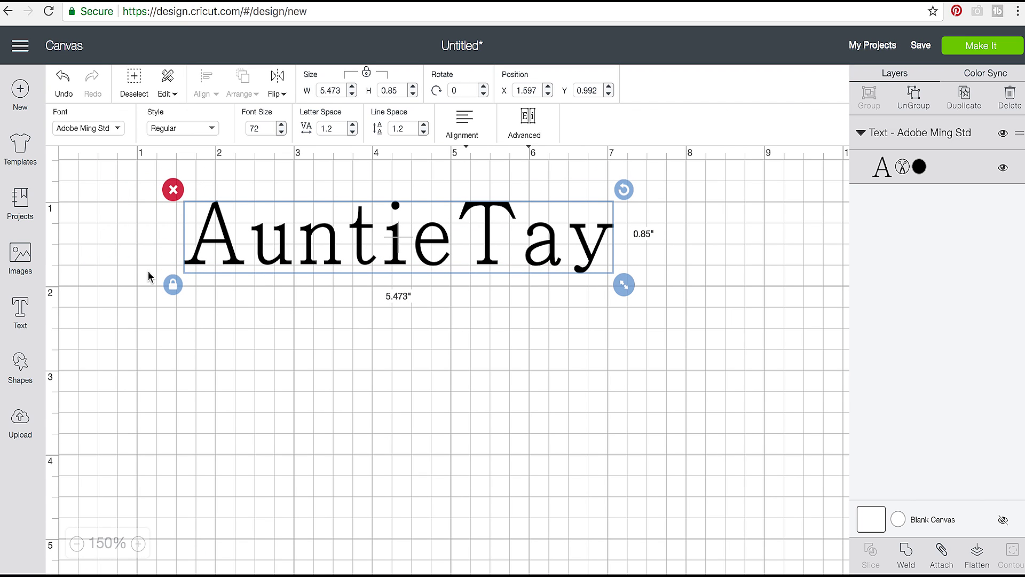
- Add a separate text object containing the recipient's street address
{"action": "left_click", "coordinate": [21, 314]}
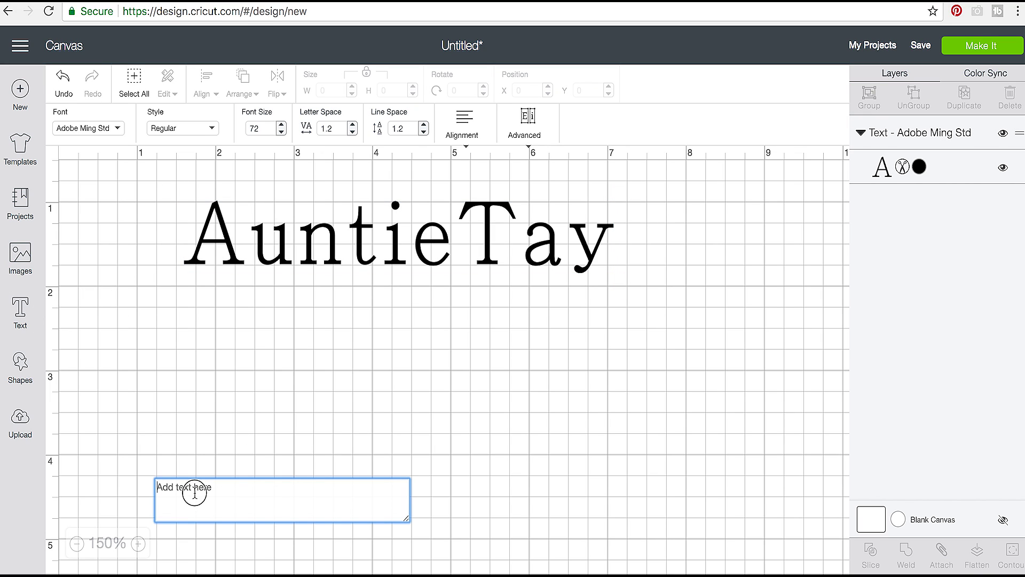
{"action": "type", "text": "777"}
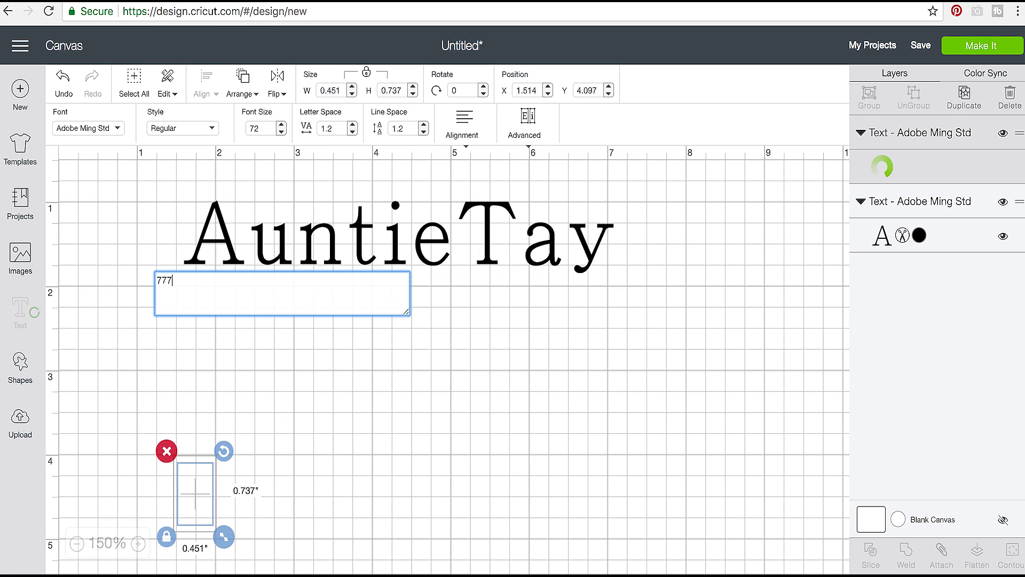
{"action": "type", "text": "7 North"}
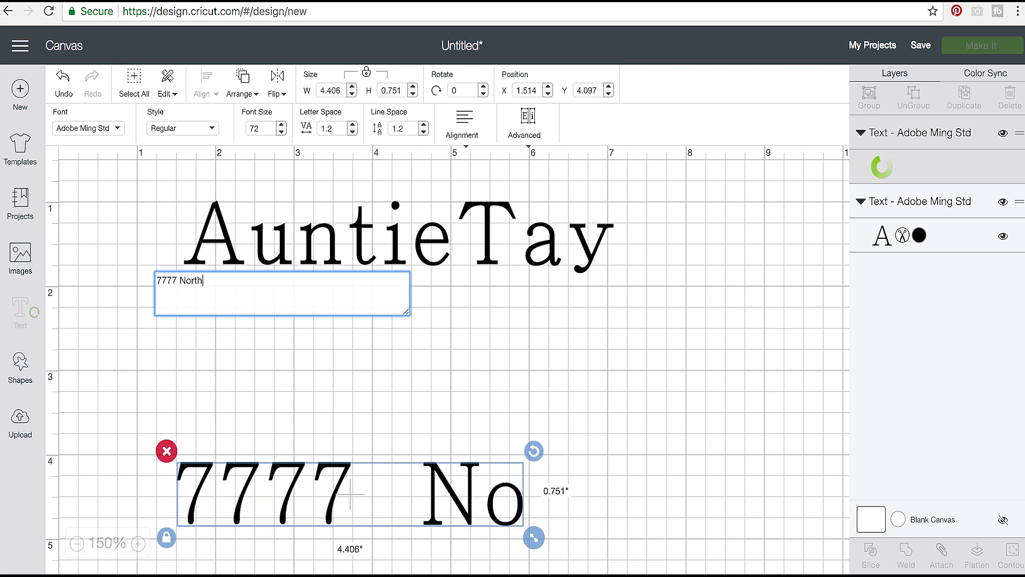
{"action": "type", "text": " Pole Ave"}
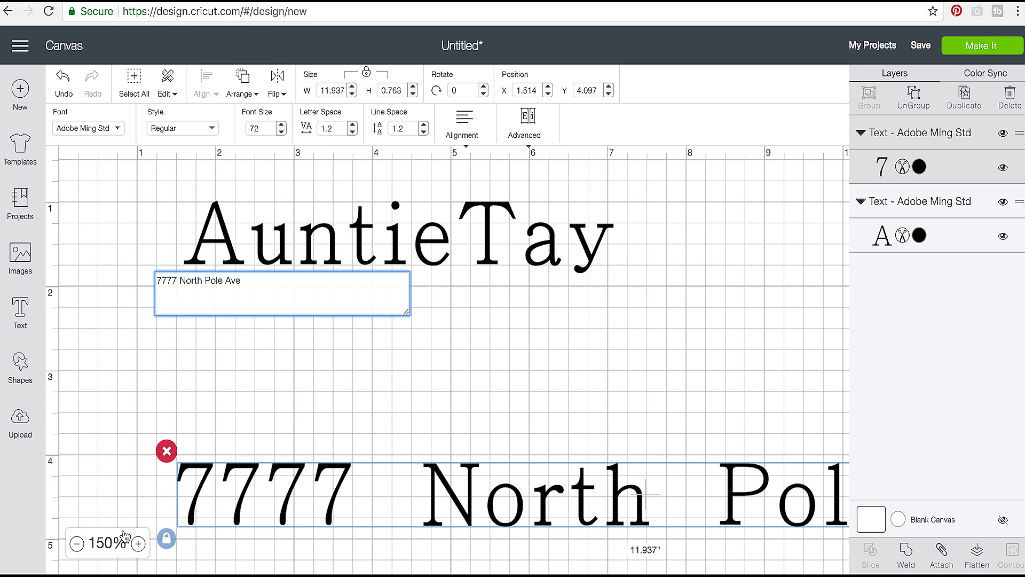
- Reduce the address text's font size to 62
{"action": "left_click", "coordinate": [281, 133]}
{"action": "left_click", "coordinate": [282, 134]}
{"action": "left_click", "coordinate": [281, 134]}
{"action": "left_click", "coordinate": [282, 134]}
{"action": "left_click", "coordinate": [281, 134]}
{"action": "left_click", "coordinate": [281, 134]}
{"action": "left_click", "coordinate": [282, 134]}
{"action": "left_click", "coordinate": [281, 134]}
{"action": "left_click", "coordinate": [281, 134]}
- Change the address text's font to Adobe Heiti Std and move it to about X 0.95, Y 2.5
{"action": "left_click", "coordinate": [117, 132]}
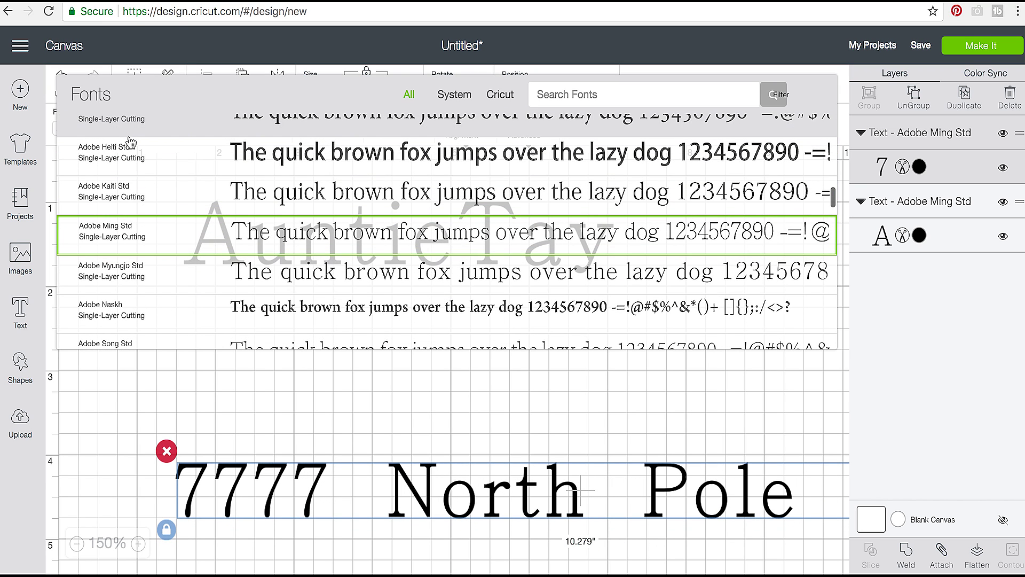
{"action": "left_click", "coordinate": [129, 142]}
{"action": "left_click_drag", "start_coordinate": [235, 480], "coordinate": [191, 344]}
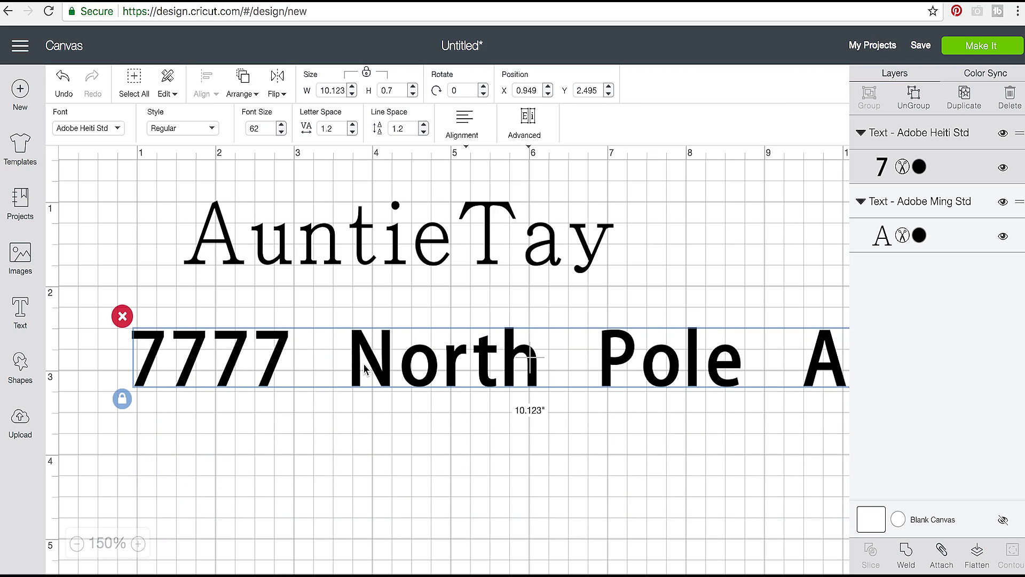
- Change the address text's font to Adobe Gothic Std and place it below the name at about X 1.34, Y 2.63
{"action": "left_click", "coordinate": [120, 132]}
{"action": "scroll", "coordinate": [128, 214], "scroll_direction": "up", "scroll_amount": 2}
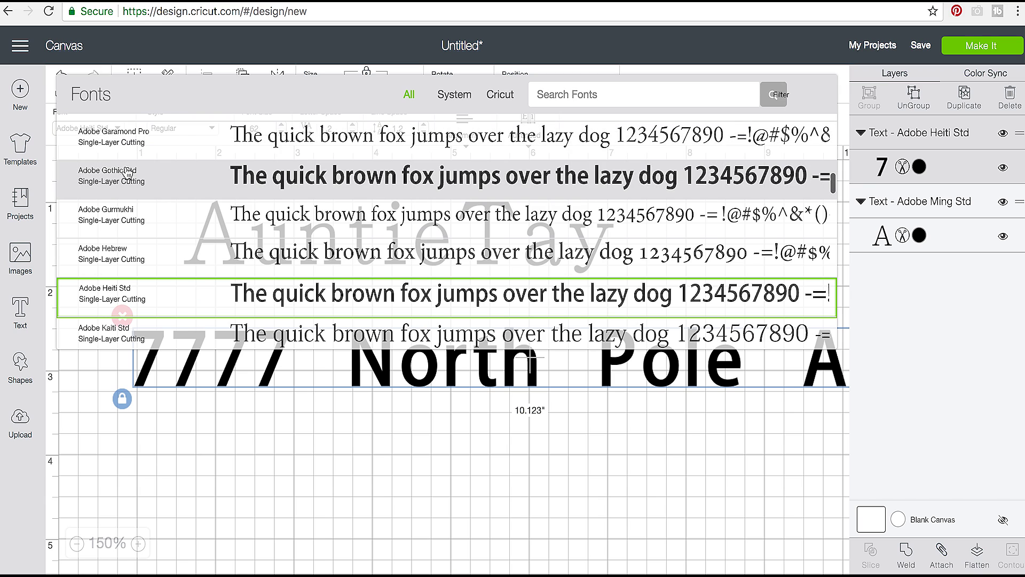
{"action": "left_click", "coordinate": [128, 173]}
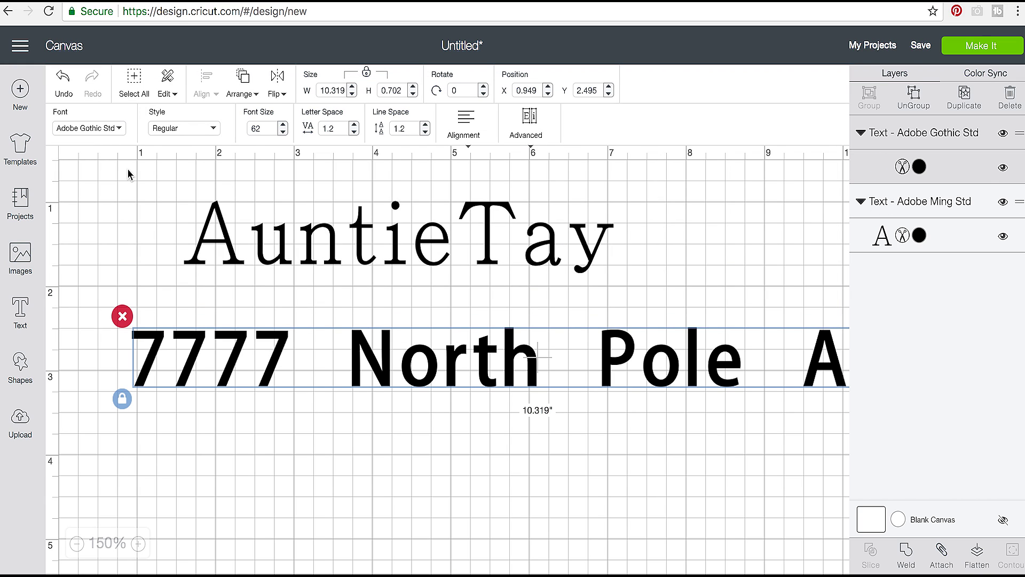
{"action": "left_click", "coordinate": [251, 375]}
{"action": "left_click_drag", "start_coordinate": [270, 373], "coordinate": [231, 333]}
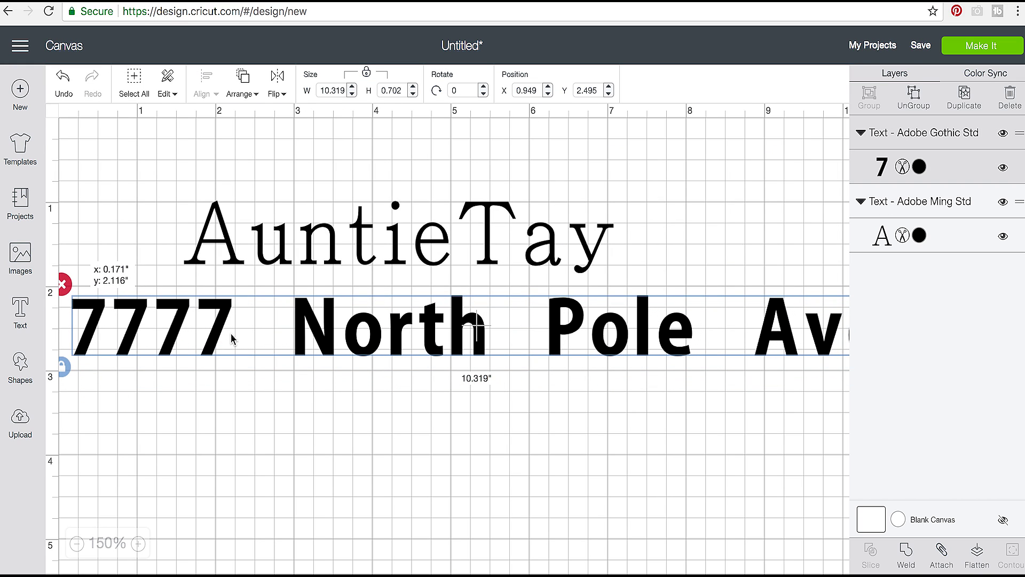
{"action": "left_click", "coordinate": [76, 543]}
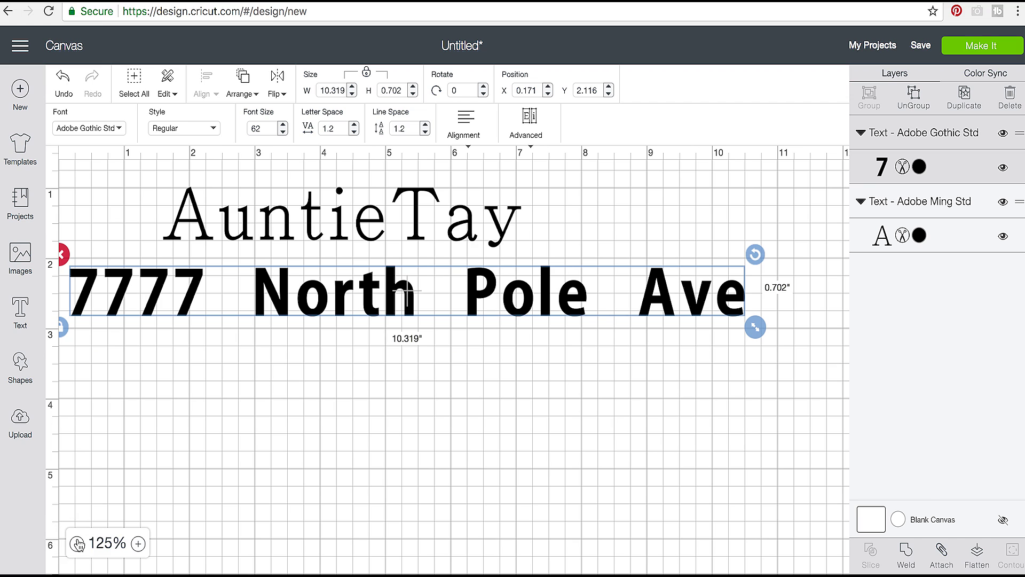
{"action": "left_click", "coordinate": [76, 543]}
{"action": "left_click_drag", "start_coordinate": [323, 282], "coordinate": [381, 310]}
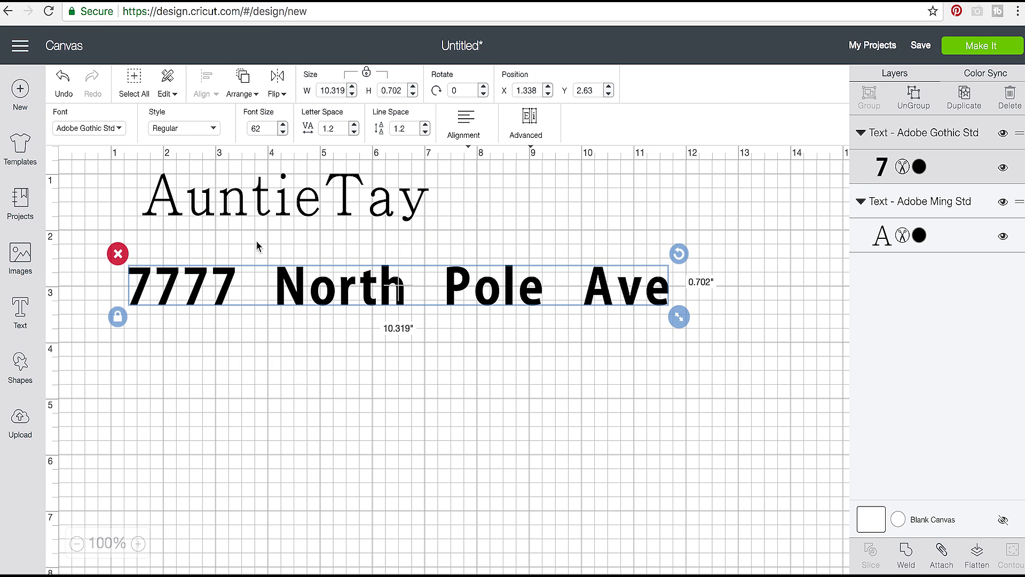
- Ungroup the address to letters and move its words closer to the house number, to about X 3.67, Y 2.62
{"action": "left_click", "coordinate": [532, 122]}
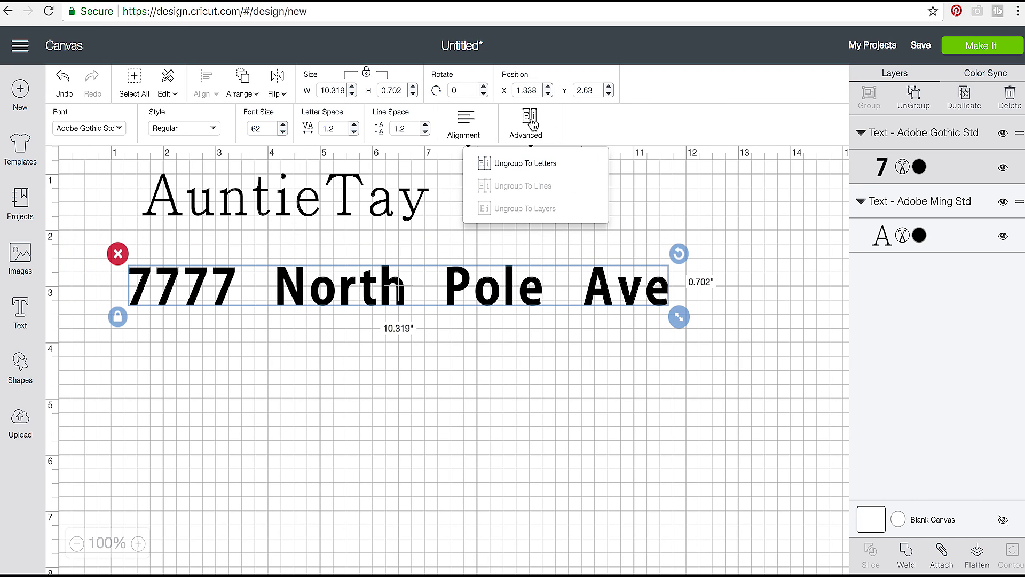
{"action": "left_click", "coordinate": [521, 162]}
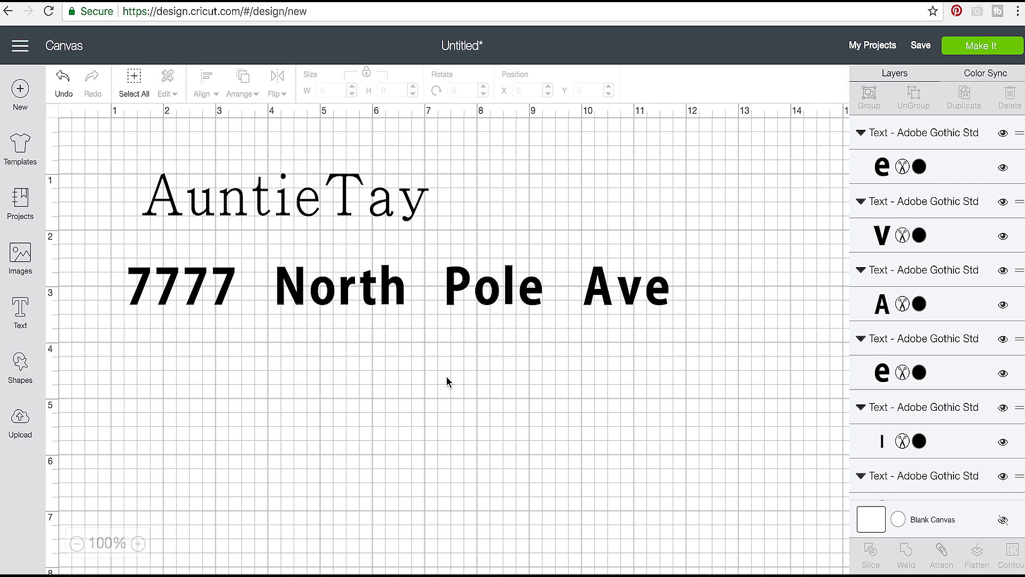
{"action": "left_click_drag", "start_coordinate": [745, 345], "coordinate": [268, 256]}
{"action": "left_click", "coordinate": [270, 258]}
{"action": "left_click", "coordinate": [288, 282]}
{"action": "left_click_drag", "start_coordinate": [667, 323], "coordinate": [259, 283]}
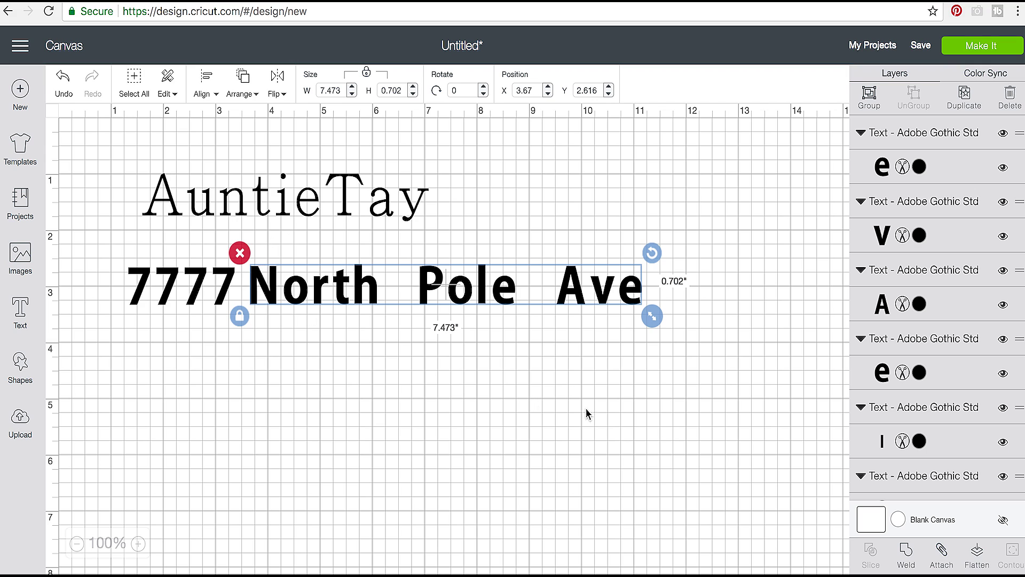
- Close the wide gaps before the address's last two words and attach all of its letters together
{"action": "left_click", "coordinate": [587, 415]}
{"action": "left_click_drag", "start_coordinate": [676, 352], "coordinate": [404, 282]}
{"action": "left_click", "coordinate": [623, 362]}
{"action": "left_click_drag", "start_coordinate": [636, 339], "coordinate": [516, 291]}
{"action": "left_click", "coordinate": [612, 353]}
{"action": "left_click_drag", "start_coordinate": [622, 353], "coordinate": [101, 251]}
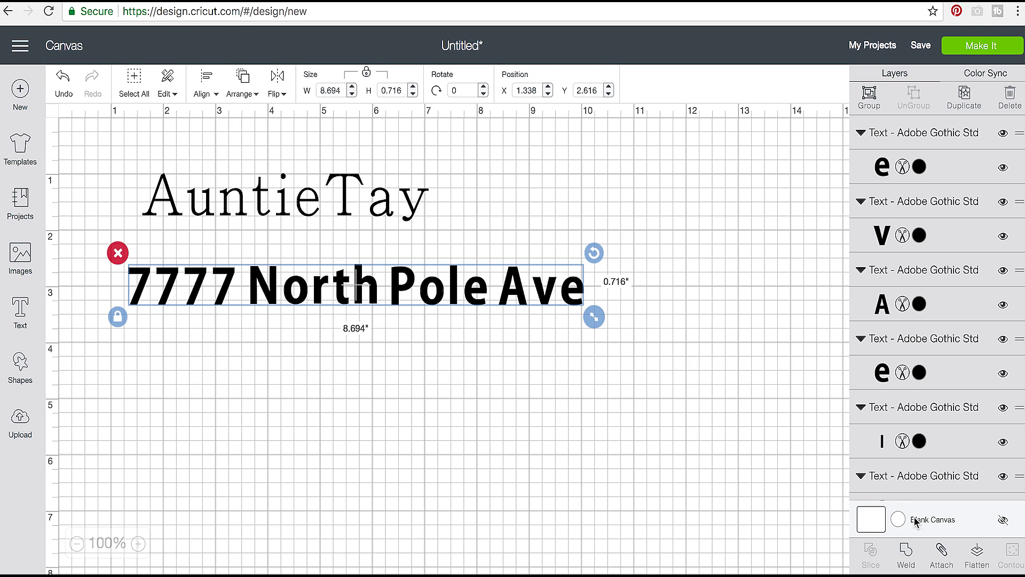
{"action": "left_click", "coordinate": [942, 556]}
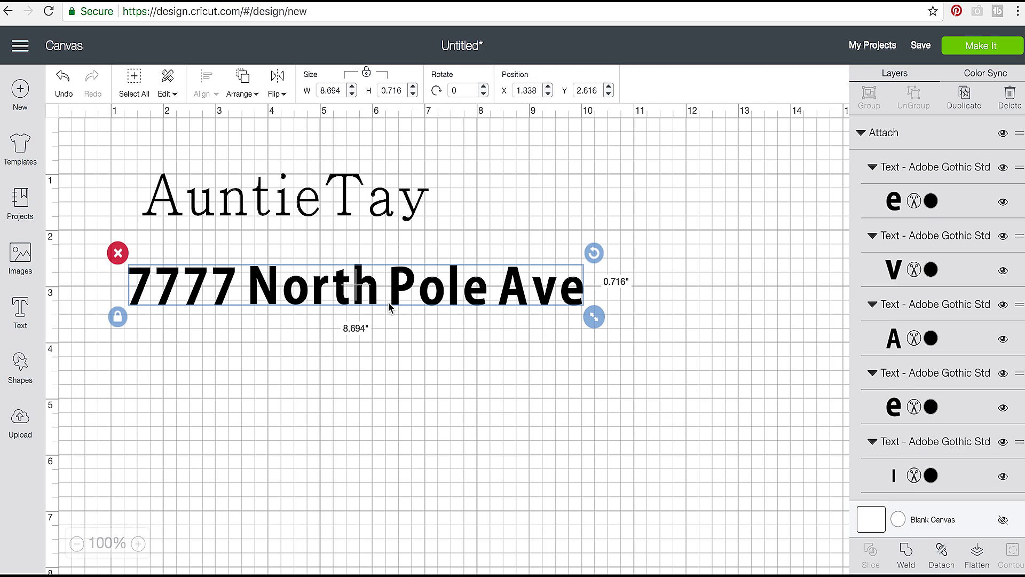
- Scale the attached address down to roughly the name's width and position it directly beneath the name
{"action": "left_click_drag", "start_coordinate": [358, 290], "coordinate": [340, 263]}
{"action": "left_click_drag", "start_coordinate": [574, 290], "coordinate": [432, 271]}
{"action": "left_click", "coordinate": [235, 249]}
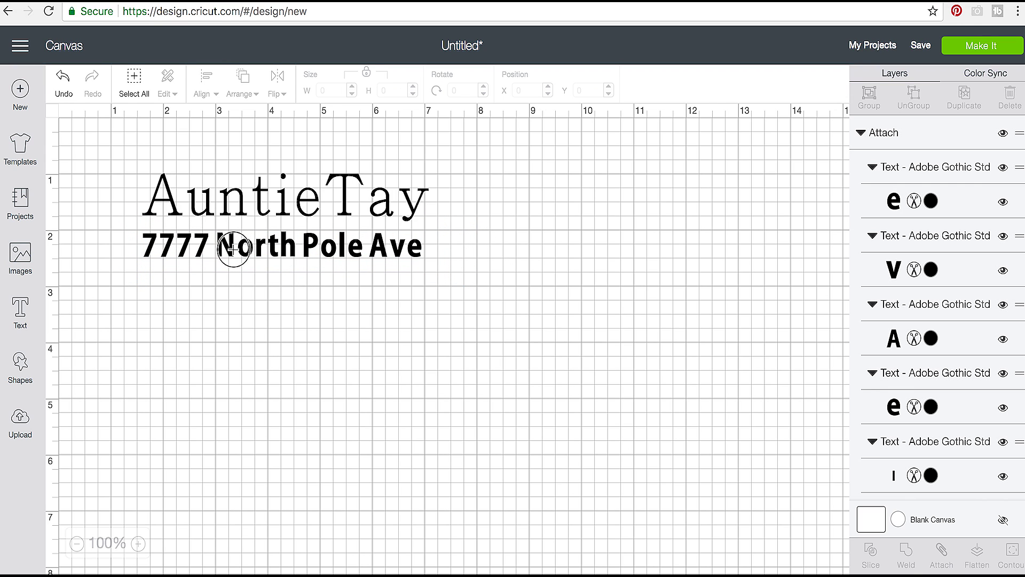
- Nudge the attached address up closer beneath the name, to about X 1.63, Y 1.99
{"action": "left_click_drag", "start_coordinate": [235, 255], "coordinate": [246, 259]}
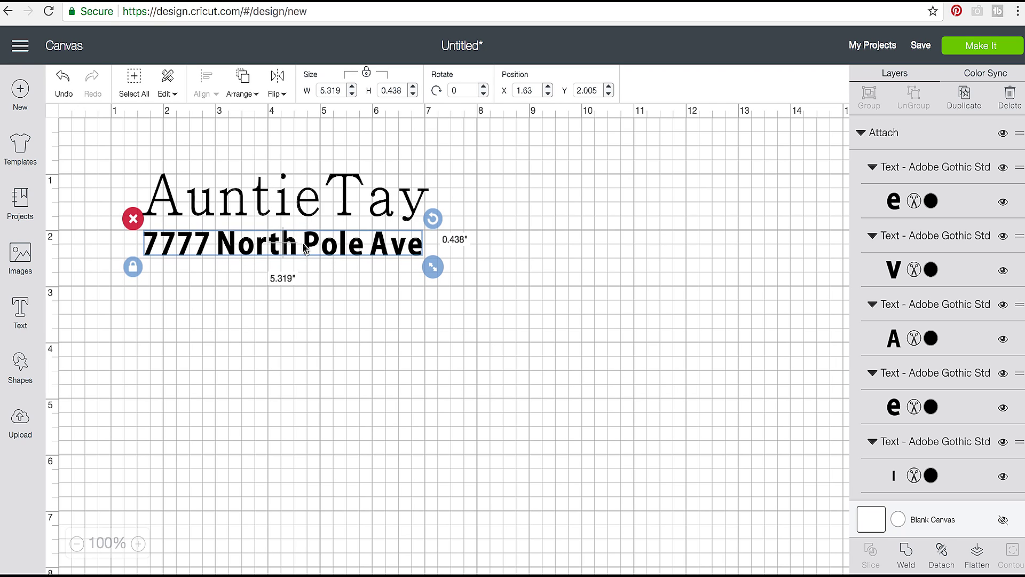
{"action": "left_click_drag", "start_coordinate": [342, 251], "coordinate": [343, 251]}
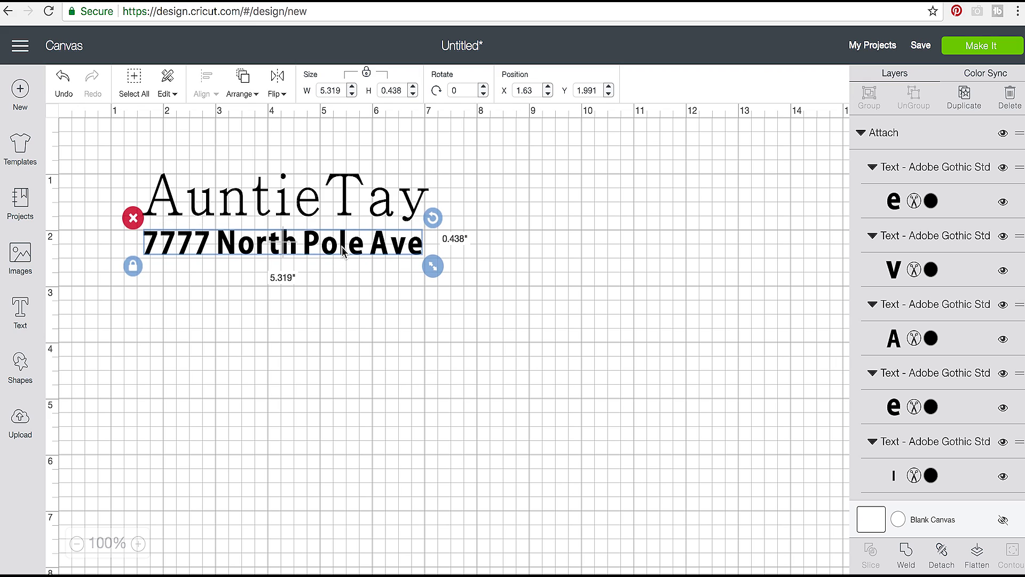
{"action": "left_click", "coordinate": [354, 305]}
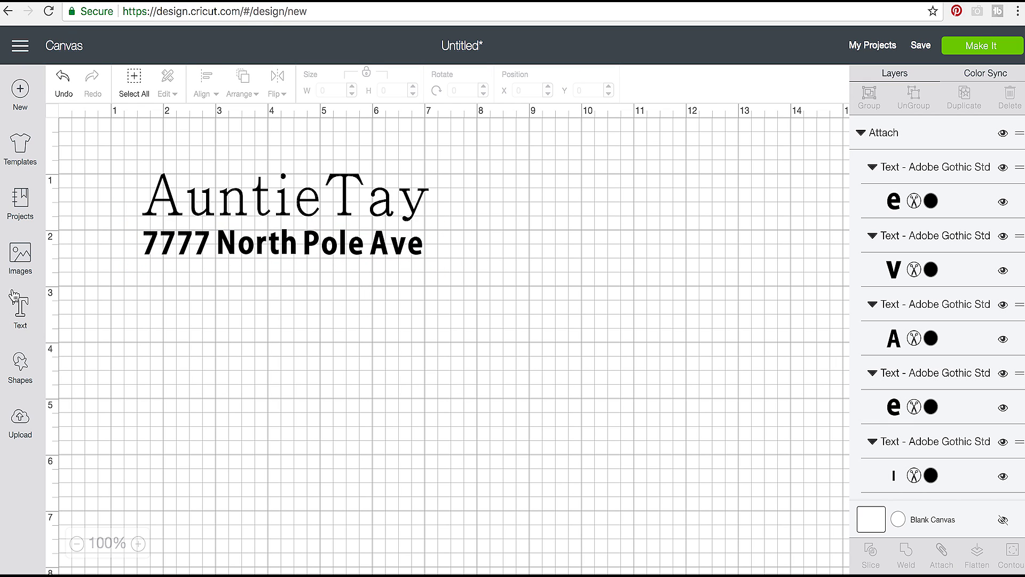
- Add the address's state name as a separate text object in Adobe Gothic Std
{"action": "left_click", "coordinate": [24, 307]}
{"action": "type", "text": "Iad"}
{"action": "key", "text": "BackSpace"}
{"action": "key", "text": "BackSpace"}
{"action": "key", "text": "BackSpace"}
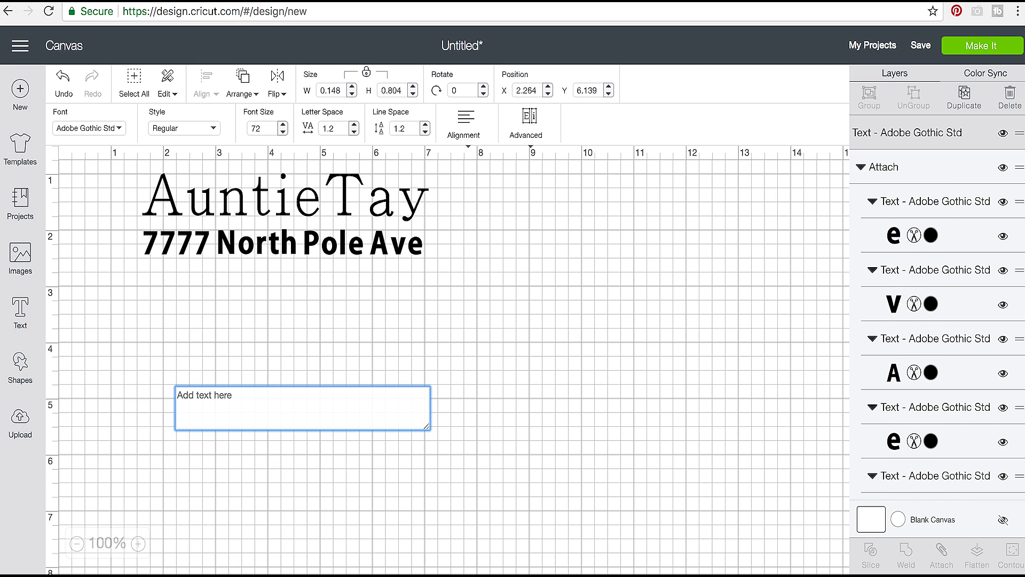
{"action": "type", "text": "Alabamb"}
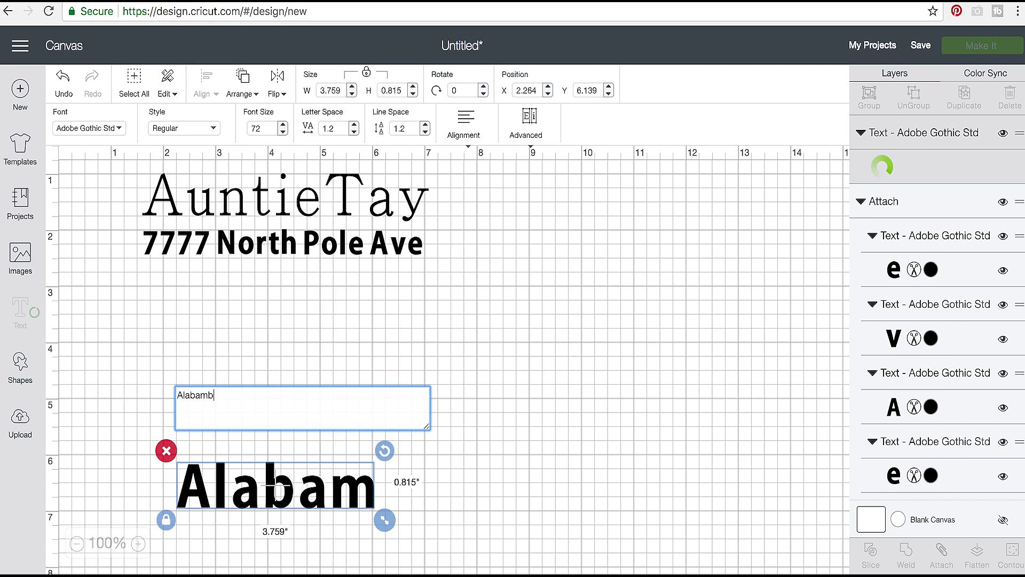
{"action": "key", "text": "BackSpace"}
{"action": "type", "text": "a"}
{"action": "left_click", "coordinate": [462, 476]}
- Move the state line beneath the street address and scale it down to about 3.24 in wide, at about X 2.51, Y 2.54
{"action": "left_click_drag", "start_coordinate": [315, 487], "coordinate": [304, 283]}
{"action": "left_click_drag", "start_coordinate": [401, 319], "coordinate": [346, 281]}
{"action": "left_click", "coordinate": [326, 272]}
{"action": "left_click", "coordinate": [424, 378]}
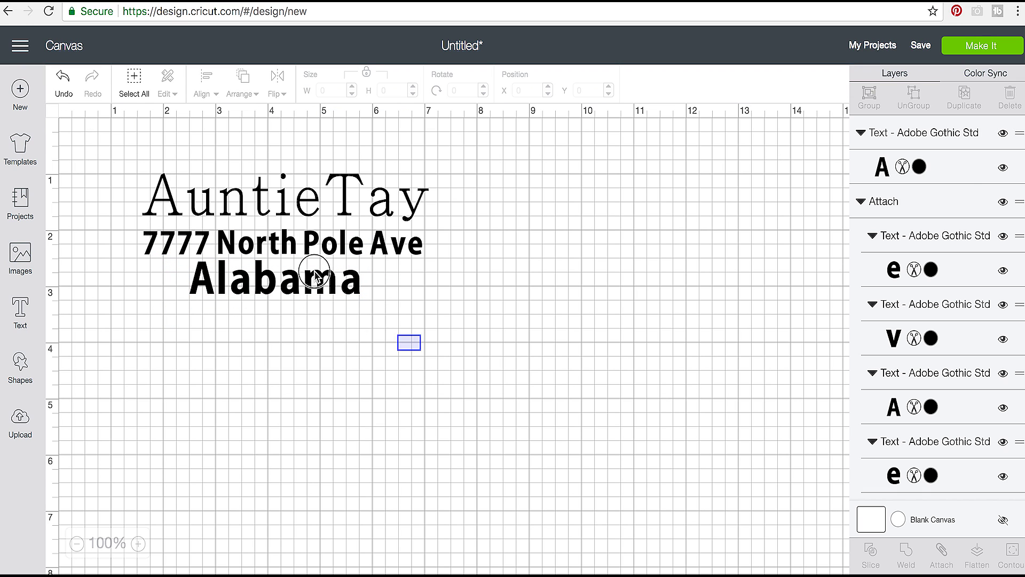
{"action": "left_click_drag", "start_coordinate": [422, 349], "coordinate": [217, 189]}
{"action": "left_click", "coordinate": [240, 206]}
{"action": "left_click", "coordinate": [510, 222]}
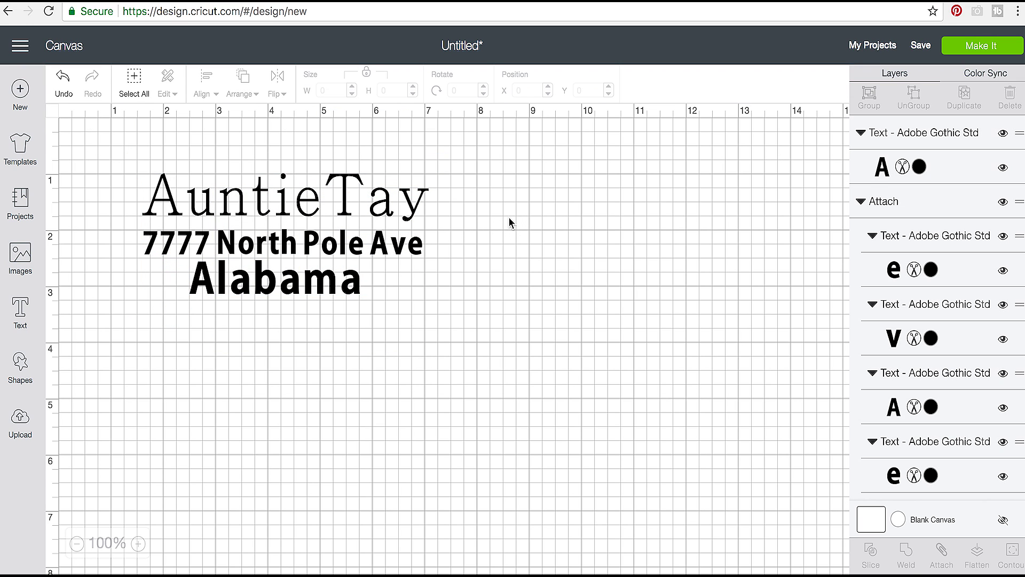
- Recolour the name line from the basic colours to the pink #E54B75
{"action": "left_click", "coordinate": [327, 196]}
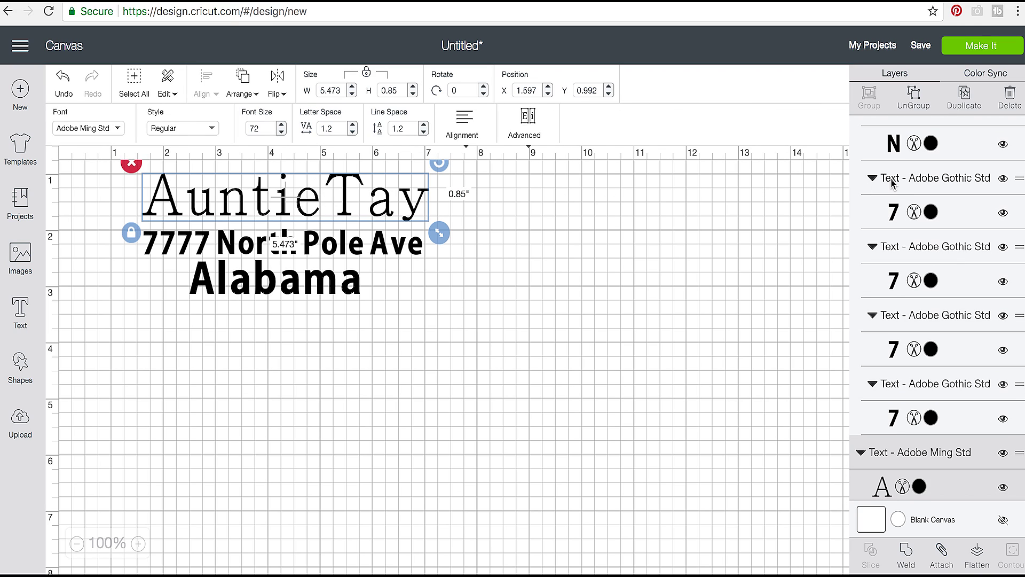
{"action": "left_click", "coordinate": [920, 486]}
{"action": "left_click", "coordinate": [798, 297]}
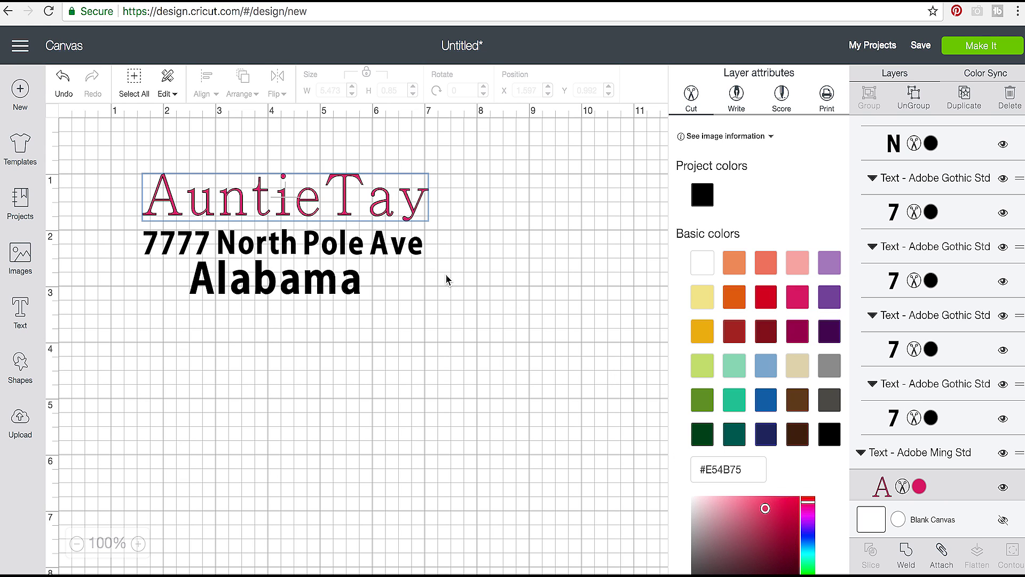
- Recolour the state line to the project's Rose Pink and attach all three text lines together
{"action": "left_click", "coordinate": [411, 254]}
{"action": "left_click", "coordinate": [412, 252]}
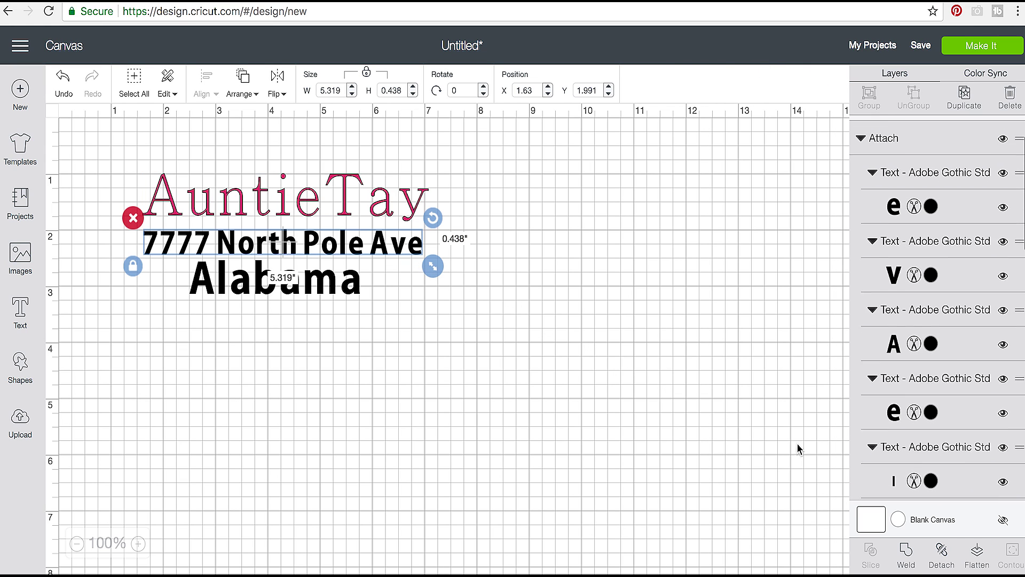
{"action": "scroll", "coordinate": [922, 149], "scroll_direction": "up", "scroll_amount": 1}
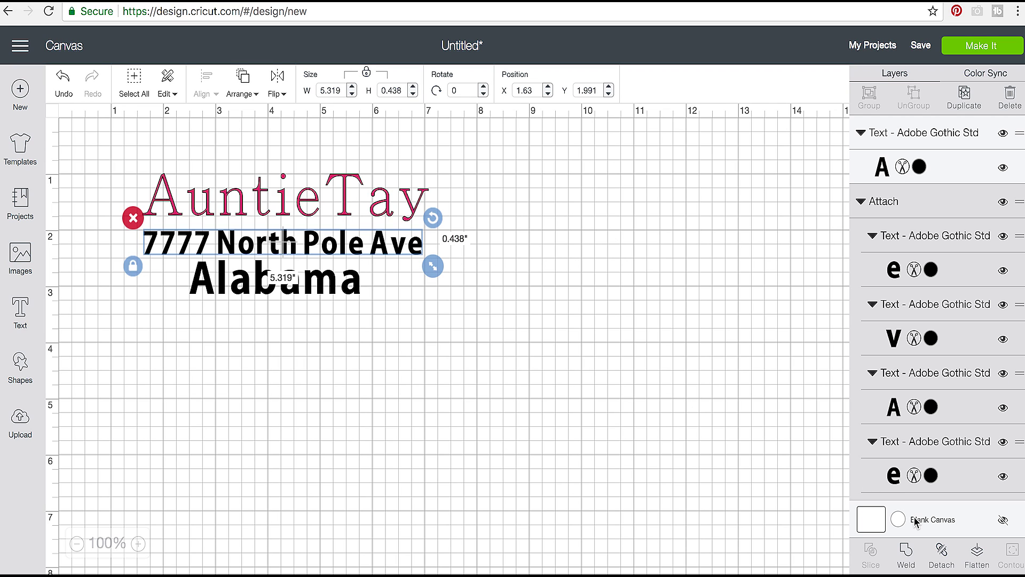
{"action": "left_click", "coordinate": [884, 168]}
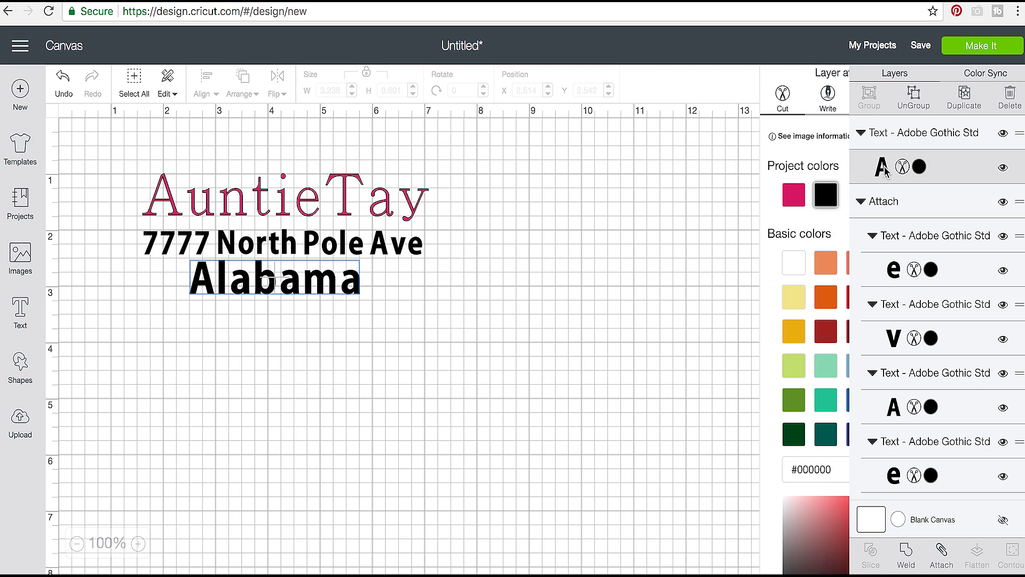
{"action": "left_click", "coordinate": [705, 196]}
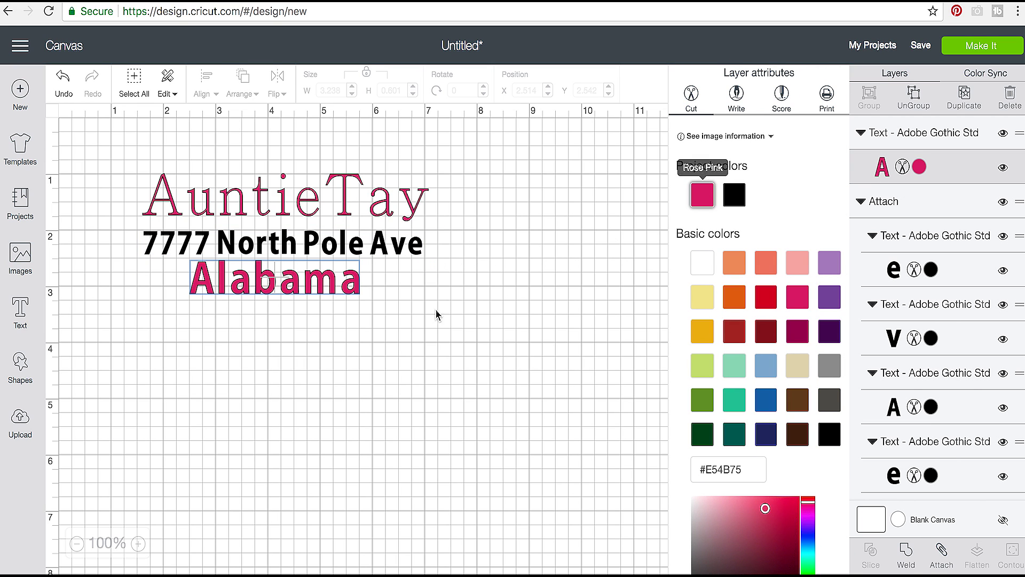
{"action": "left_click", "coordinate": [346, 301]}
{"action": "left_click_drag", "start_coordinate": [412, 337], "coordinate": [193, 154]}
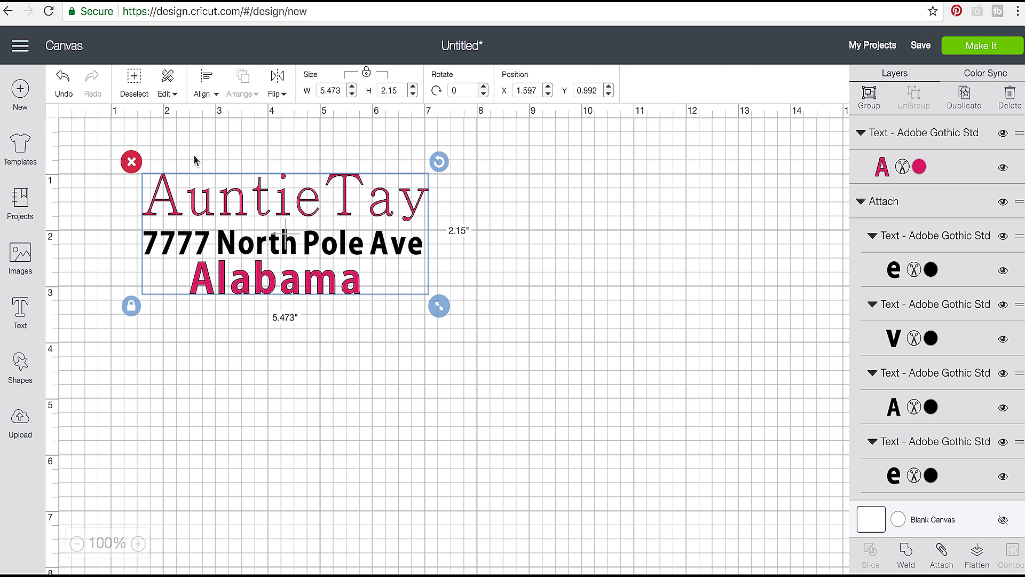
{"action": "left_click", "coordinate": [942, 555]}
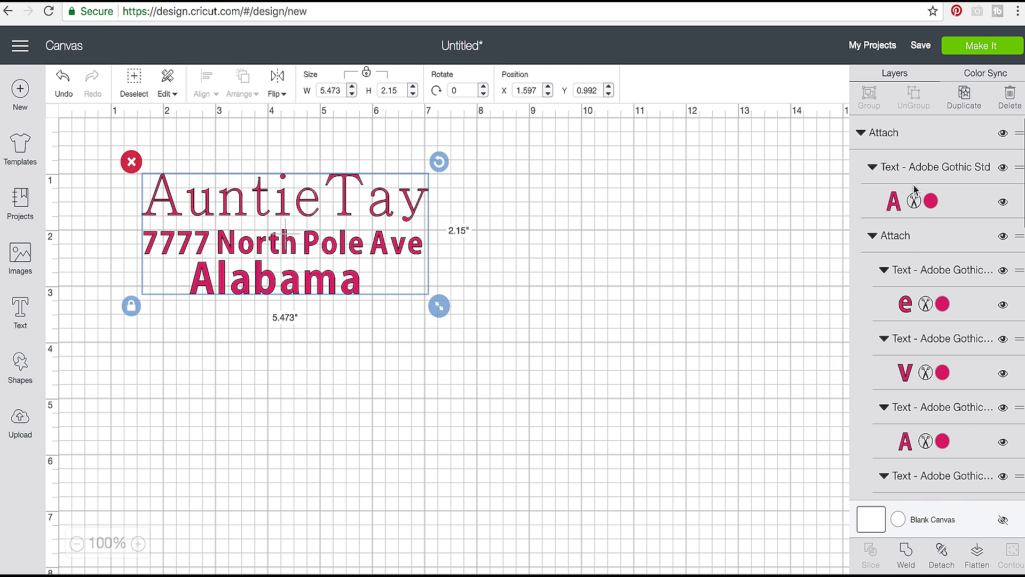
- Switch the line type of the state line and of the address's last letter from Cut to Print
{"action": "left_click", "coordinate": [915, 203]}
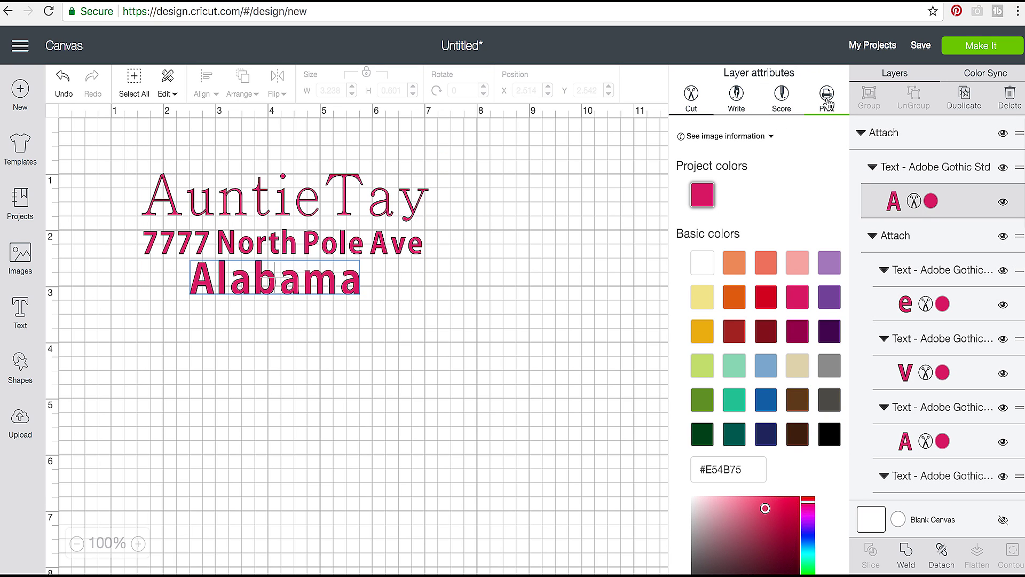
{"action": "left_click", "coordinate": [826, 96]}
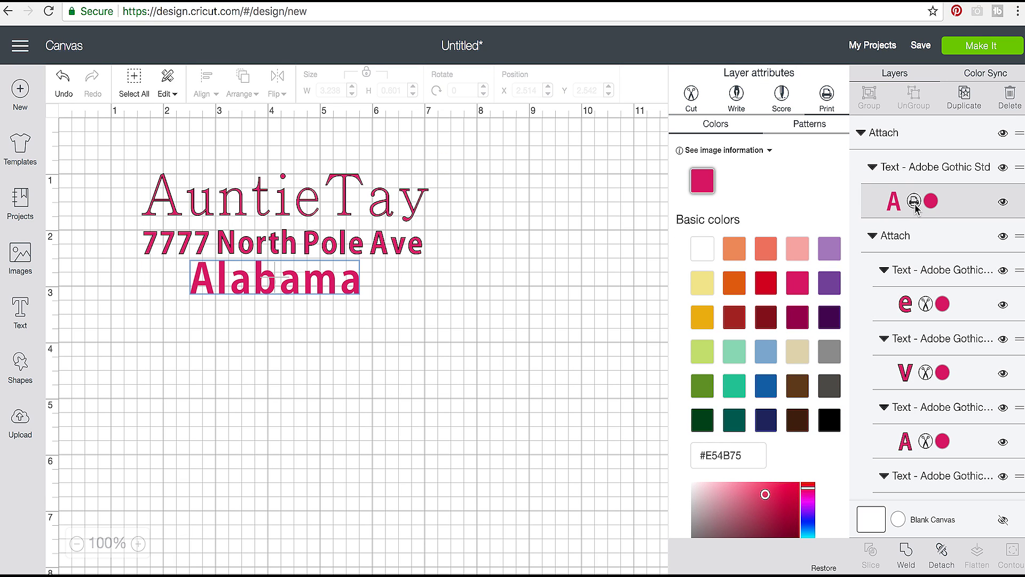
{"action": "scroll", "coordinate": [896, 274], "scroll_direction": "down", "scroll_amount": 3}
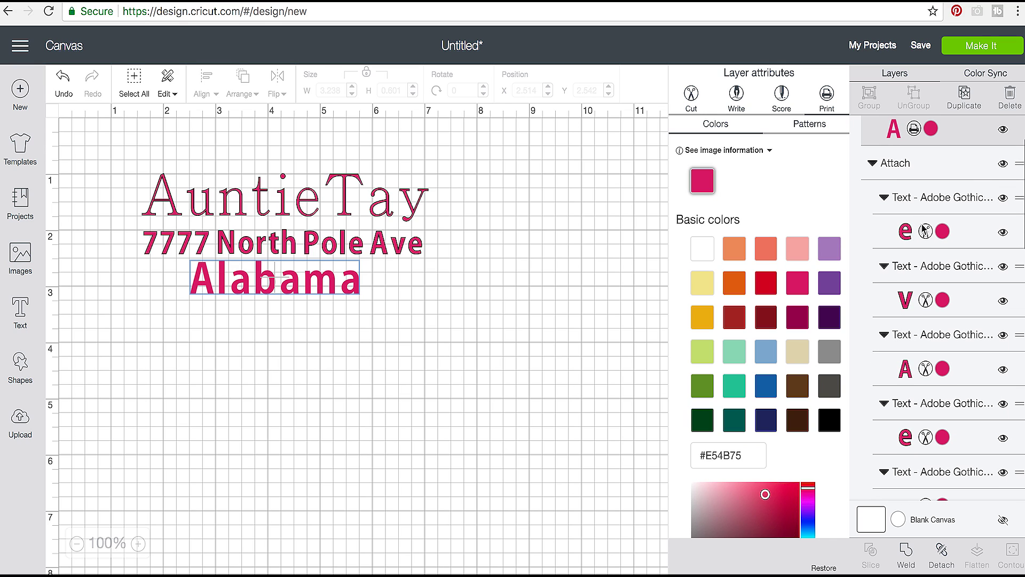
{"action": "left_click", "coordinate": [926, 233]}
{"action": "left_click", "coordinate": [826, 95]}
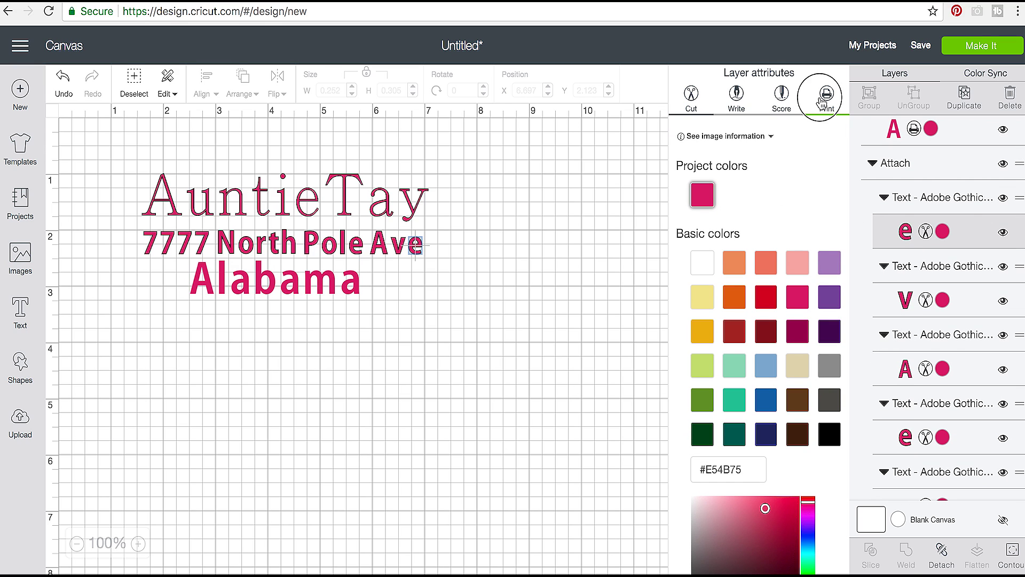
{"action": "scroll", "coordinate": [926, 273], "scroll_direction": "up", "scroll_amount": 1}
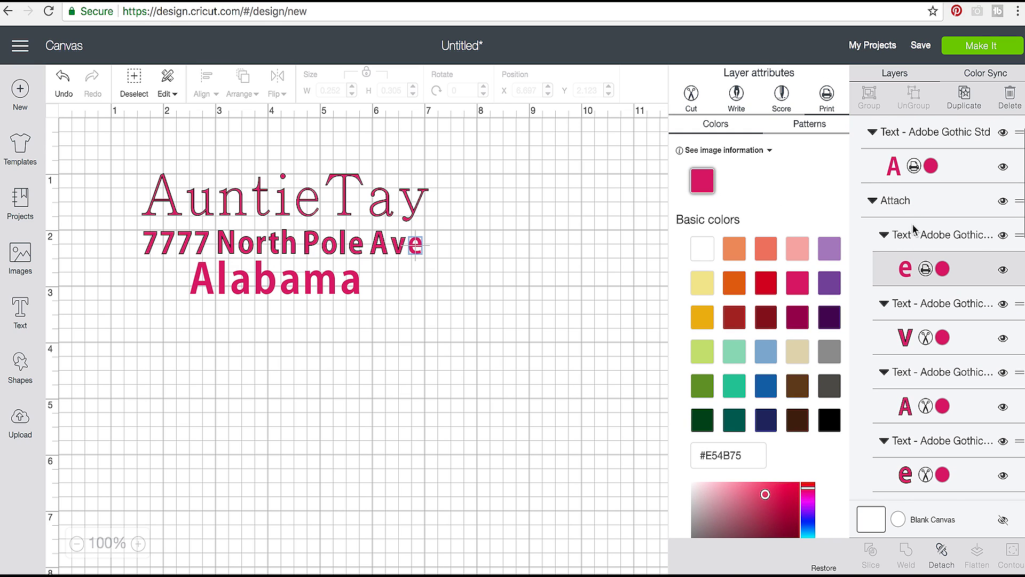
{"action": "left_click", "coordinate": [909, 235]}
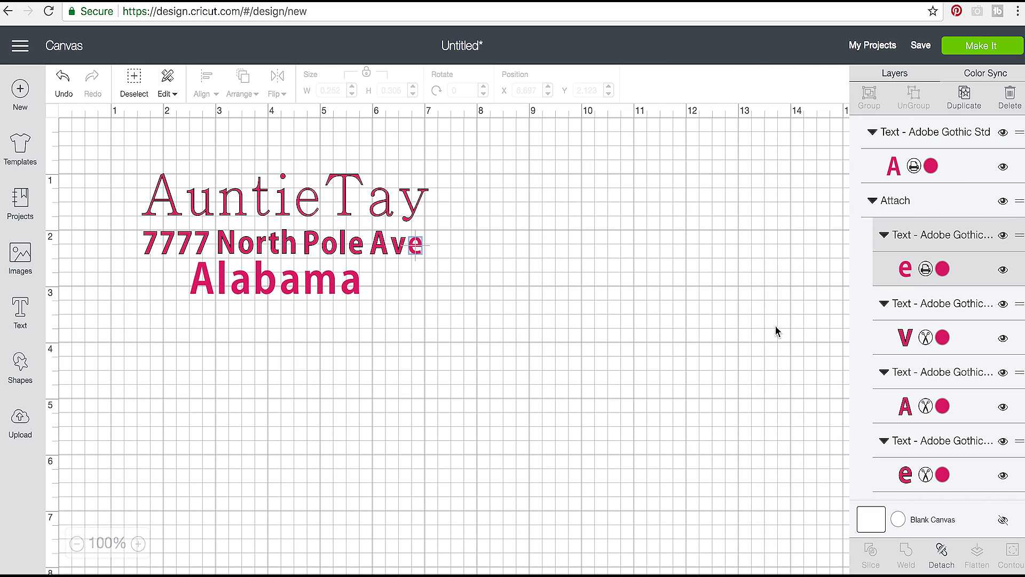
- Weld all three text lines into a single image and set its line type to Print
{"action": "left_click_drag", "start_coordinate": [459, 252], "coordinate": [133, 206]}
{"action": "left_click", "coordinate": [908, 558]}
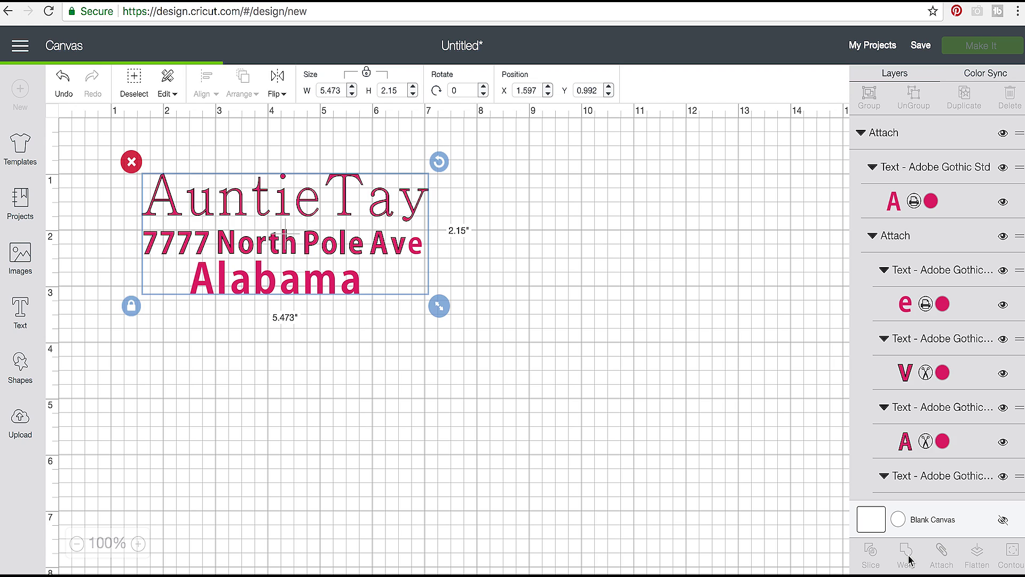
{"action": "left_click", "coordinate": [901, 168]}
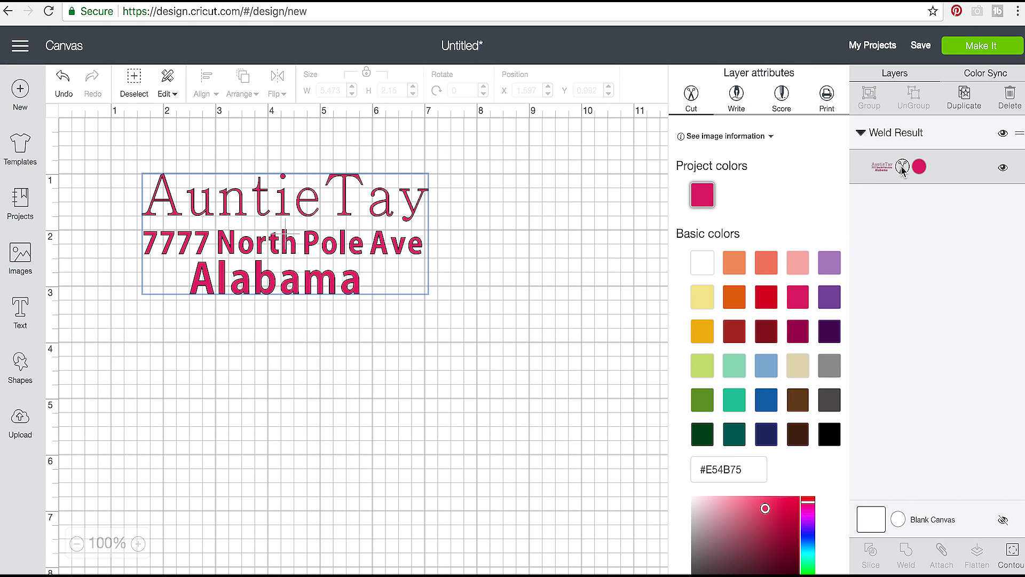
{"action": "left_click", "coordinate": [827, 96]}
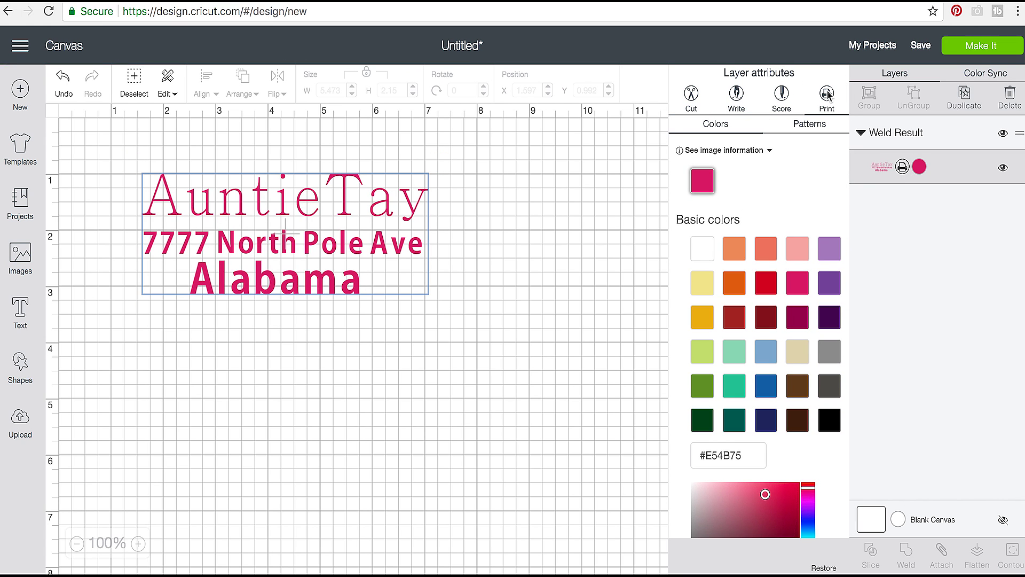
{"action": "left_click", "coordinate": [480, 260]}
- Move the welded text to about X 3.60, Y 1.24 and scale it down to roughly half its size
{"action": "left_click_drag", "start_coordinate": [248, 267], "coordinate": [342, 286]}
{"action": "left_click_drag", "start_coordinate": [543, 319], "coordinate": [404, 261]}
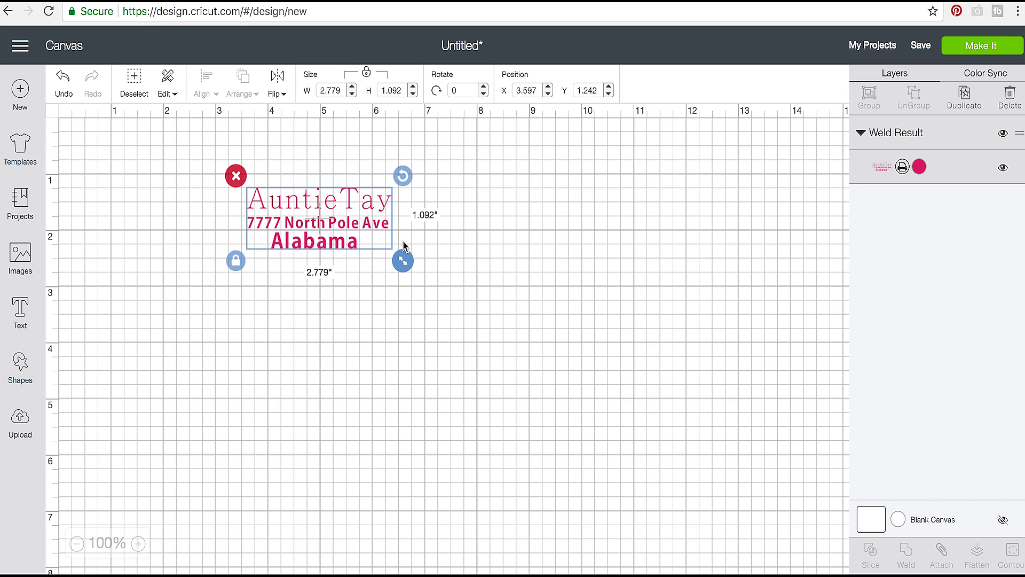
{"action": "left_click_drag", "start_coordinate": [404, 261], "coordinate": [410, 261]}
{"action": "left_click", "coordinate": [456, 328]}
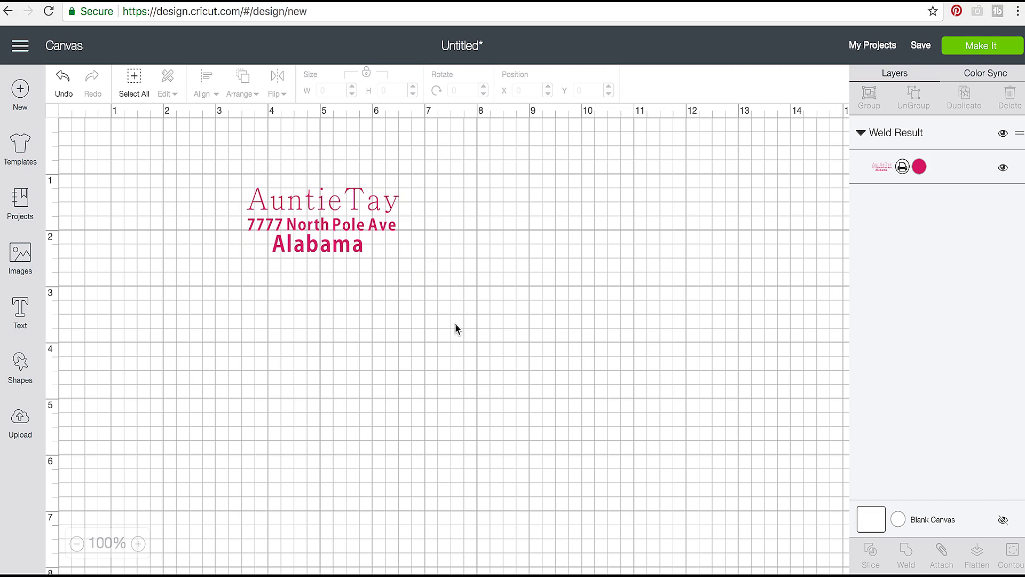
{"action": "left_click", "coordinate": [19, 367]}
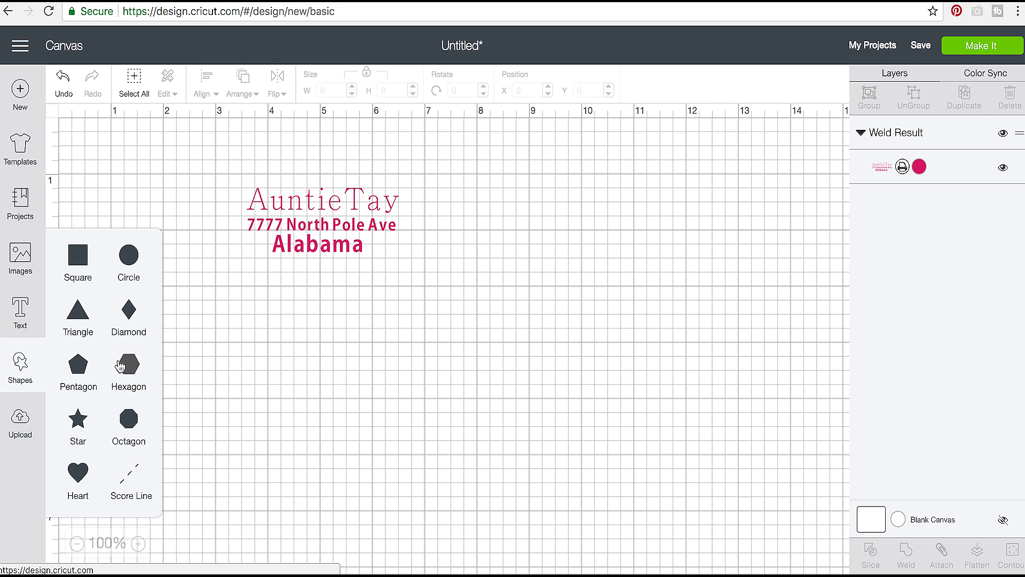
{"action": "left_click", "coordinate": [71, 266]}
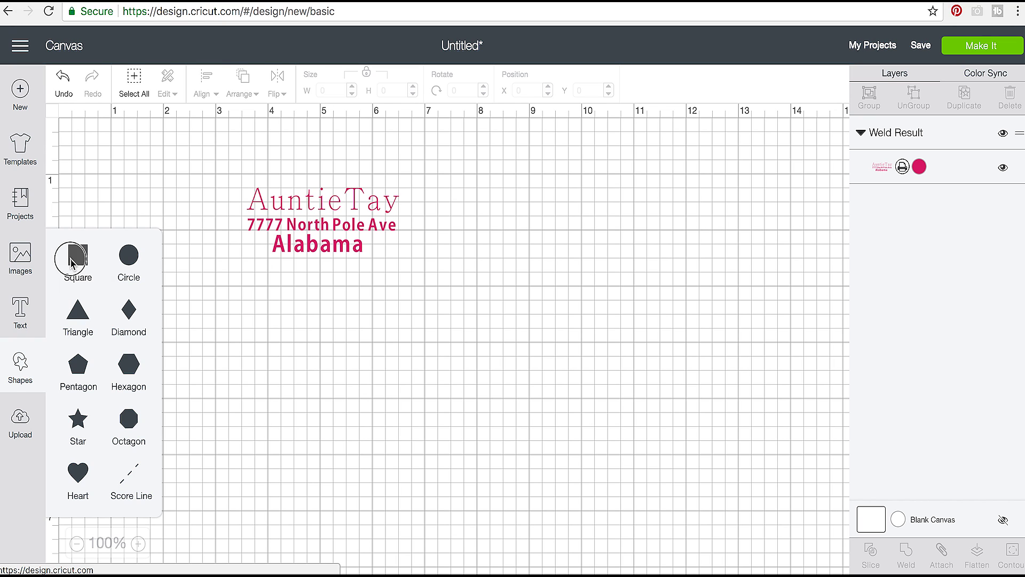
{"action": "left_click_drag", "start_coordinate": [235, 256], "coordinate": [264, 234]}
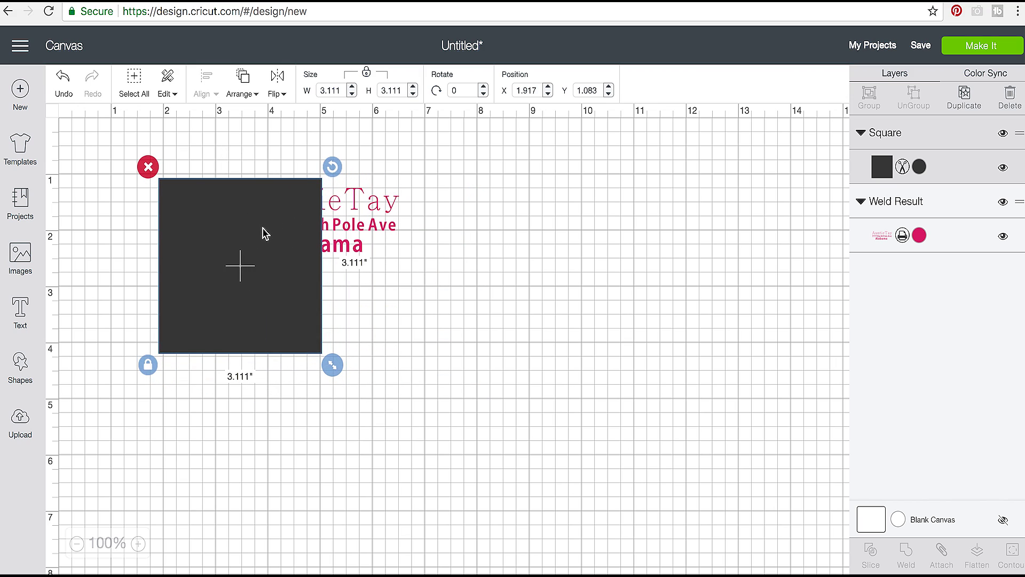
{"action": "left_click", "coordinate": [148, 166]}
- Insert a circle, unlock its proportions and stretch it into a horizontal oval about 4.90 by 2.10 in
{"action": "left_click", "coordinate": [22, 367]}
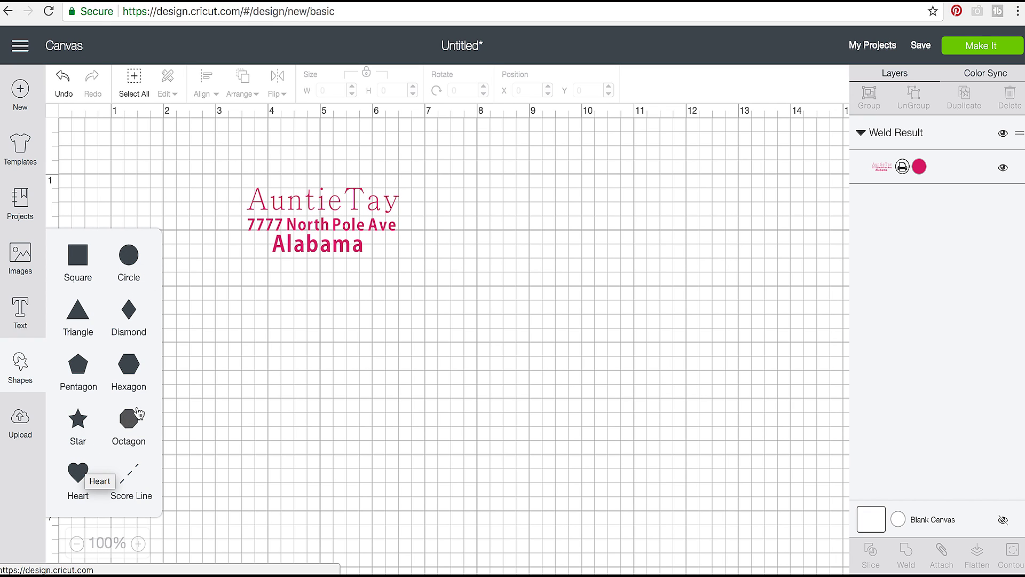
{"action": "left_click", "coordinate": [138, 273]}
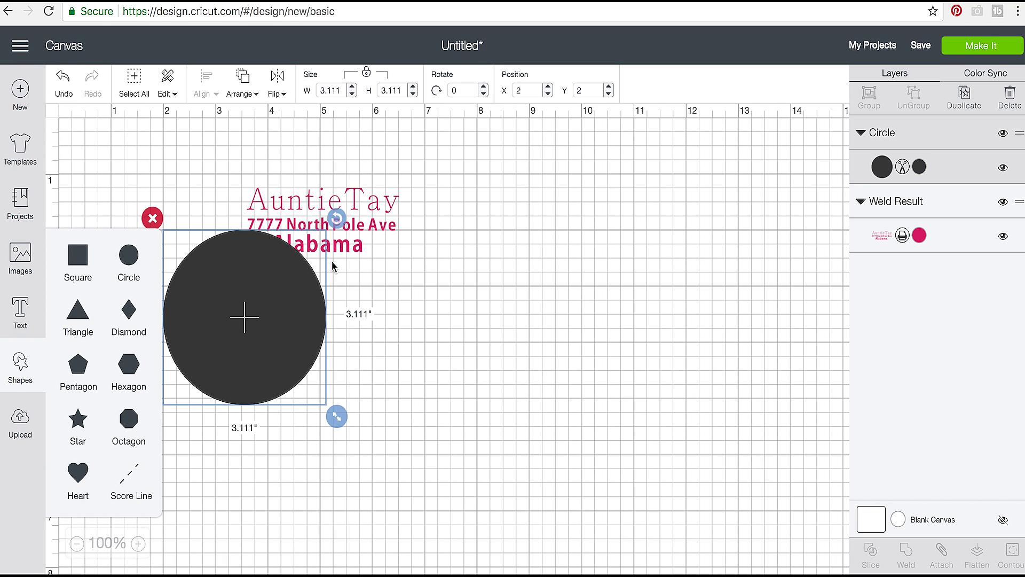
{"action": "left_click_drag", "start_coordinate": [269, 297], "coordinate": [269, 245]}
{"action": "left_click", "coordinate": [155, 353]}
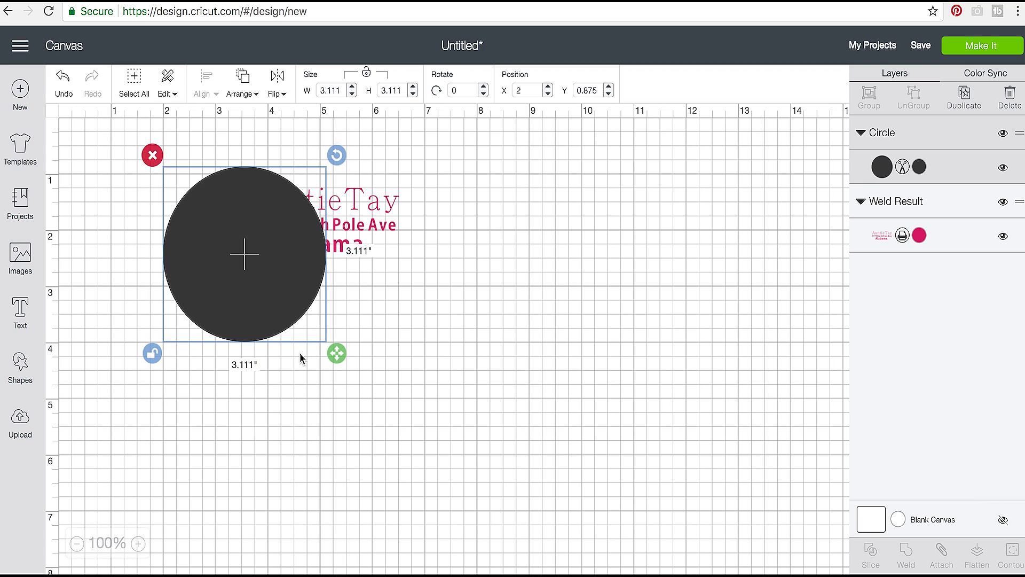
{"action": "left_click_drag", "start_coordinate": [333, 354], "coordinate": [424, 296]}
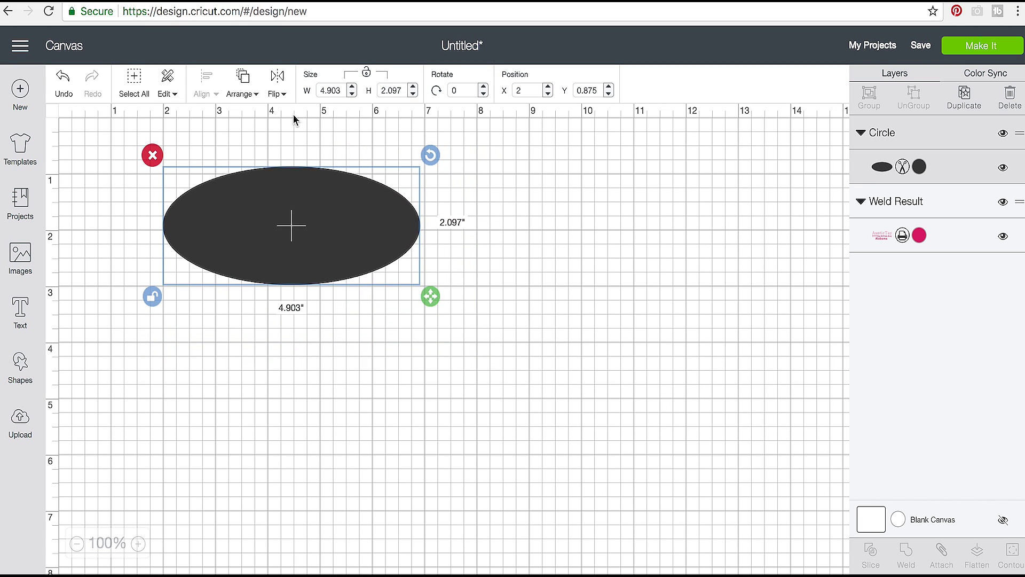
- Send the oval to the back, resize it to about 4.10 by 1.94 in and centre it behind the text at about X 3.04, Y 0.82
{"action": "left_click", "coordinate": [237, 95]}
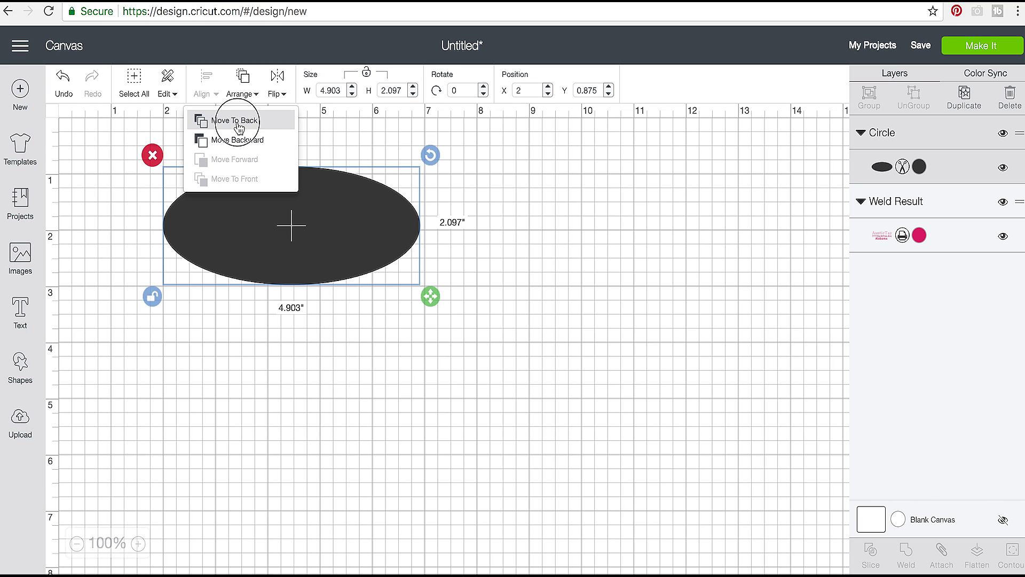
{"action": "left_click", "coordinate": [238, 126]}
{"action": "left_click_drag", "start_coordinate": [221, 236], "coordinate": [247, 231]}
{"action": "left_click_drag", "start_coordinate": [246, 233], "coordinate": [245, 233]}
{"action": "left_click_drag", "start_coordinate": [462, 293], "coordinate": [424, 288]}
{"action": "left_click_drag", "start_coordinate": [226, 231], "coordinate": [249, 235]}
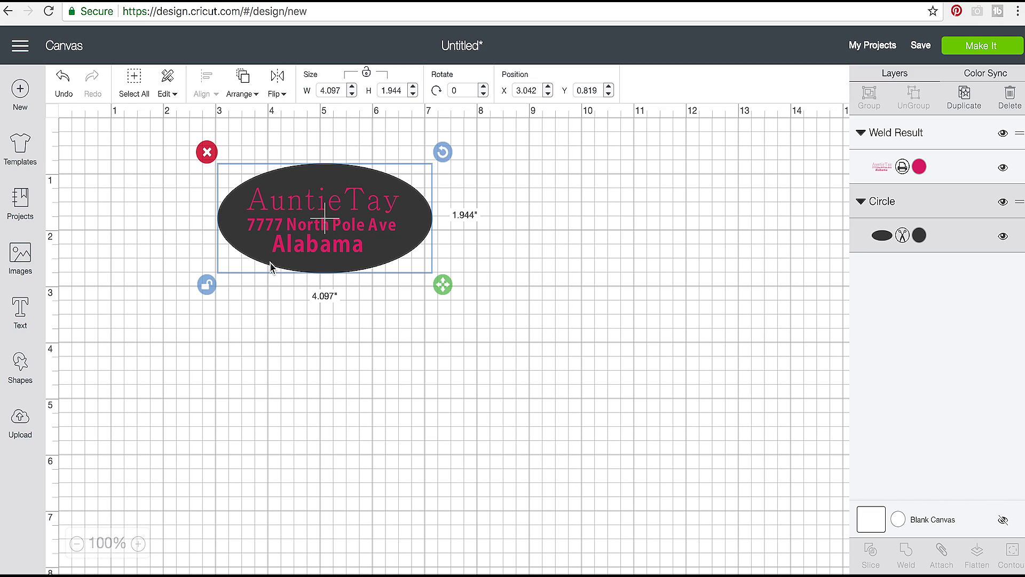
- Attach the welded address text to the oval and move the combined label to about X 3.26, Y 0.93
{"action": "left_click", "coordinate": [401, 315]}
{"action": "left_click_drag", "start_coordinate": [478, 322], "coordinate": [293, 208]}
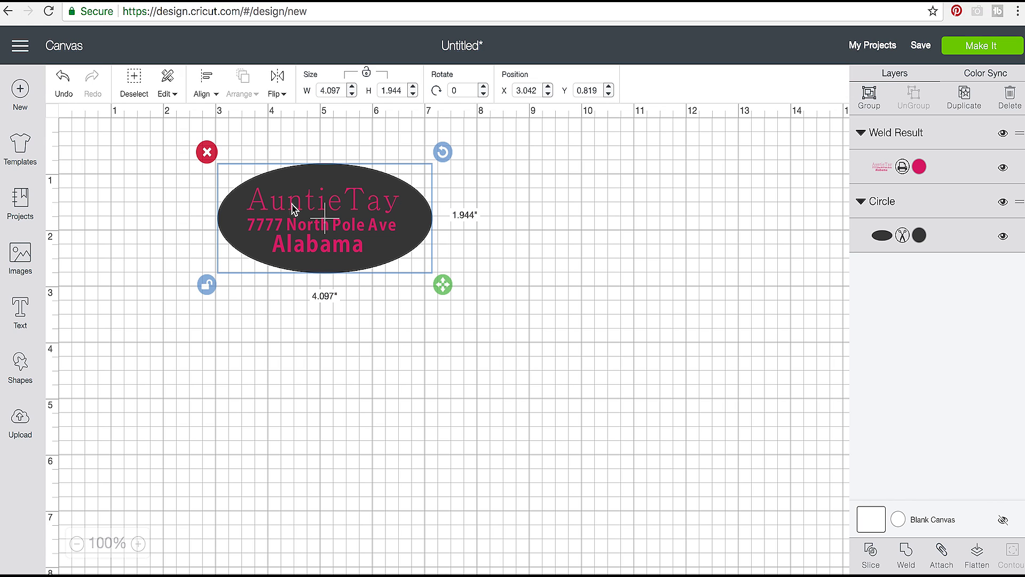
{"action": "left_click", "coordinate": [942, 556]}
{"action": "left_click_drag", "start_coordinate": [322, 226], "coordinate": [427, 278]}
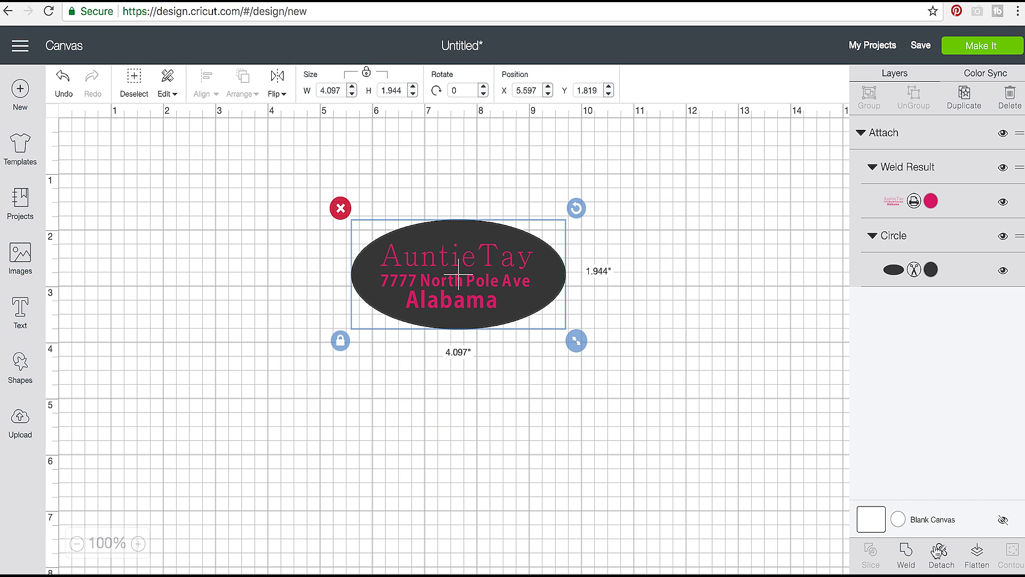
{"action": "left_click_drag", "start_coordinate": [506, 283], "coordinate": [442, 258]}
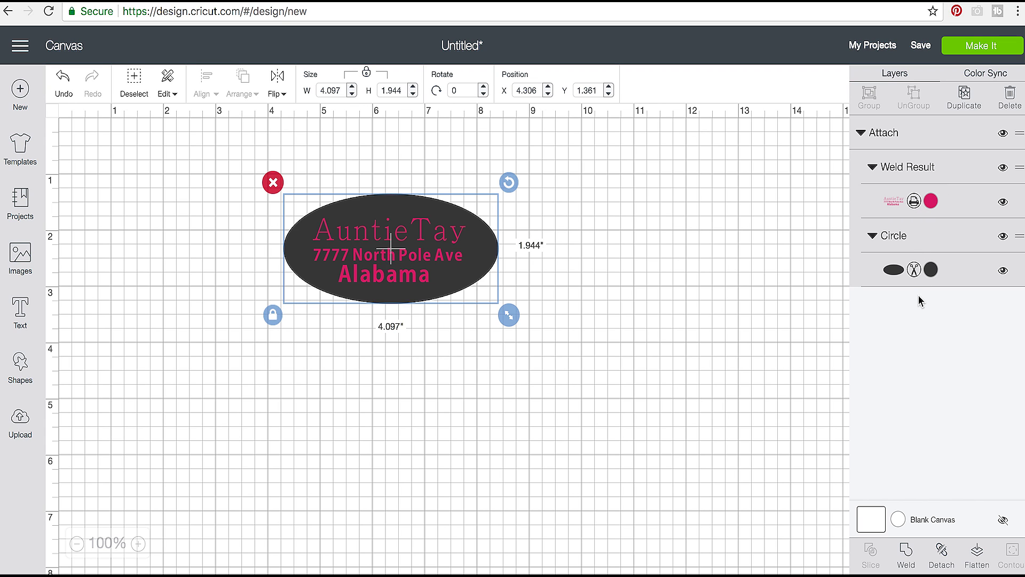
{"action": "left_click_drag", "start_coordinate": [392, 276], "coordinate": [337, 251]}
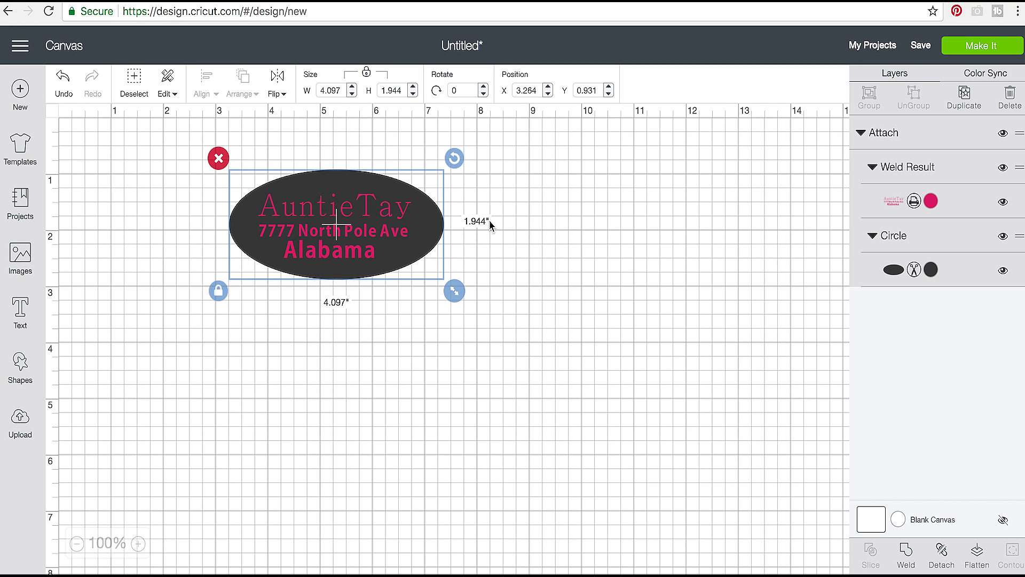
- Scale the attached label down to about 3.61 by 1.71 in and lay out 10 project copies in the mat preview
{"action": "left_click_drag", "start_coordinate": [454, 291], "coordinate": [431, 289]}
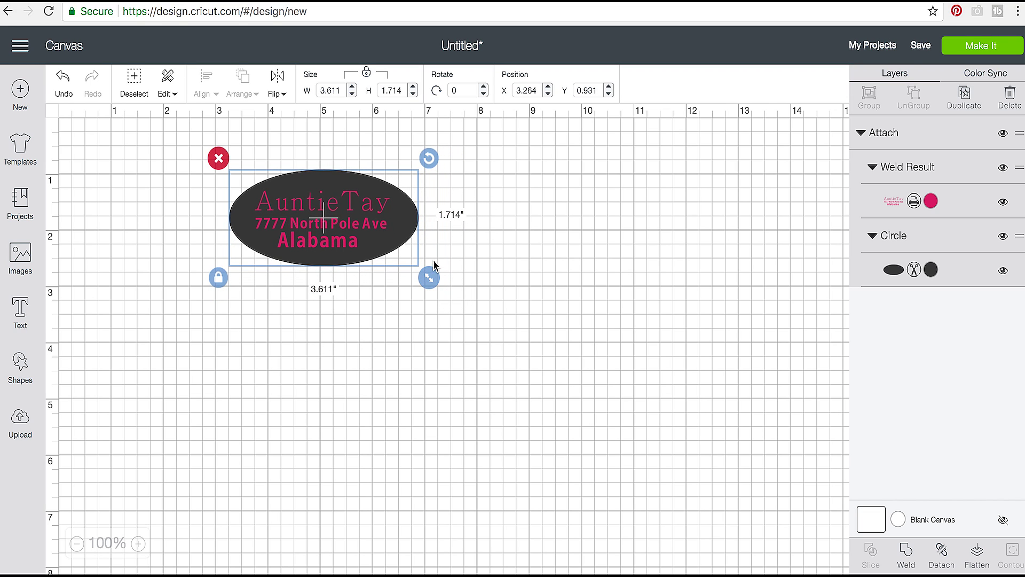
{"action": "left_click", "coordinate": [968, 50]}
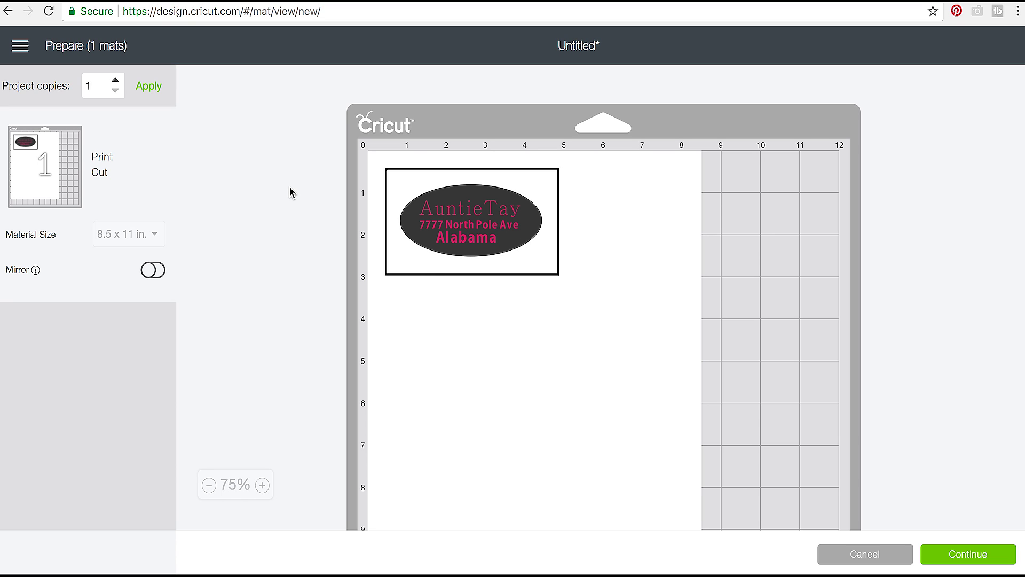
{"action": "left_click", "coordinate": [101, 81]}
{"action": "type", "text": "0"}
{"action": "left_click", "coordinate": [148, 85]}
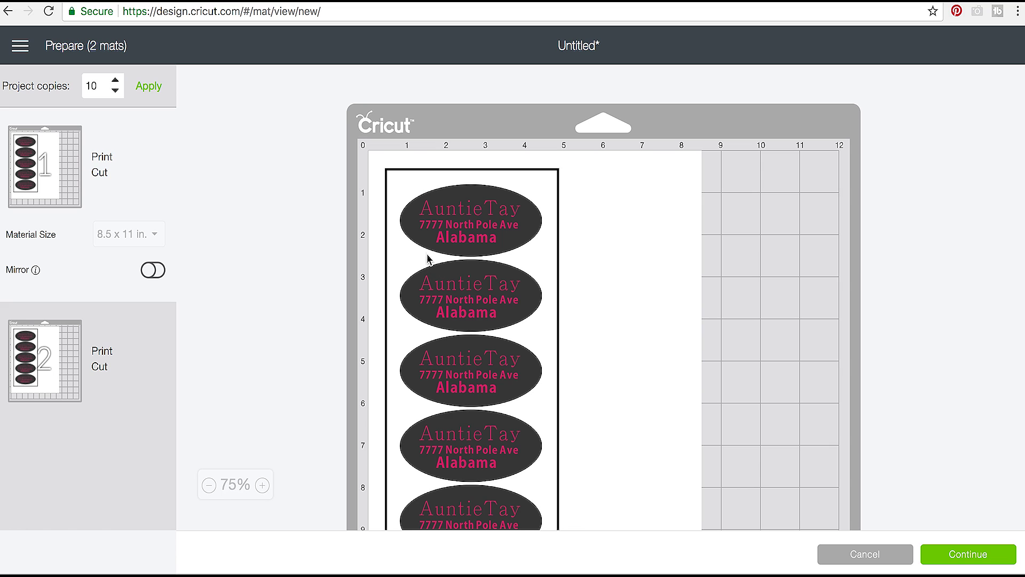
- Rearrange the first three labels on mat 1 into a staggered two-column layout
{"action": "left_click_drag", "start_coordinate": [492, 233], "coordinate": [618, 221]}
{"action": "left_click", "coordinate": [497, 291]}
{"action": "left_click_drag", "start_coordinate": [496, 291], "coordinate": [496, 260]}
{"action": "left_click_drag", "start_coordinate": [486, 364], "coordinate": [605, 311]}
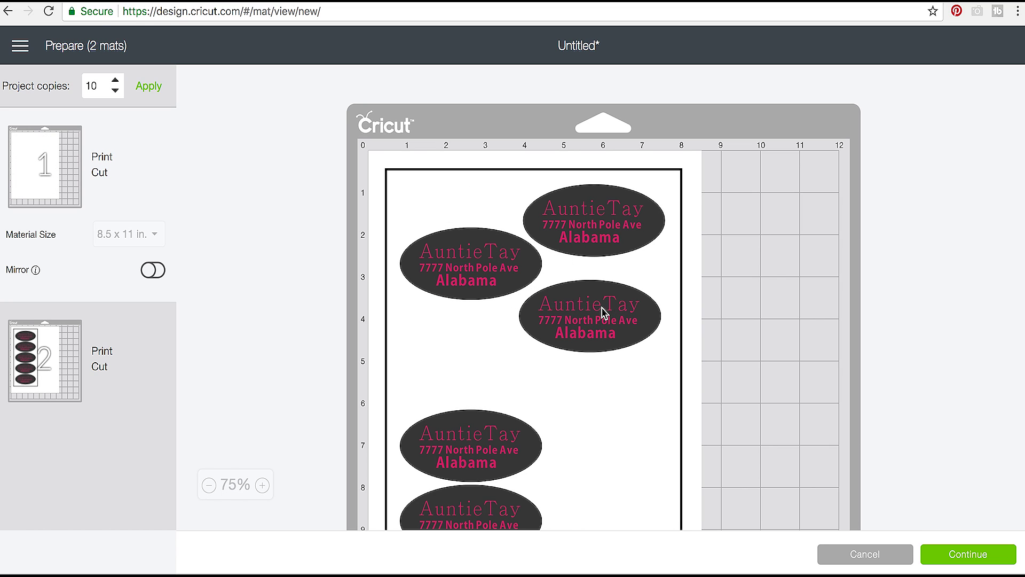
- Set the project copies to 15 and stagger the five labels on mat 1 across two columns
{"action": "left_click", "coordinate": [101, 89]}
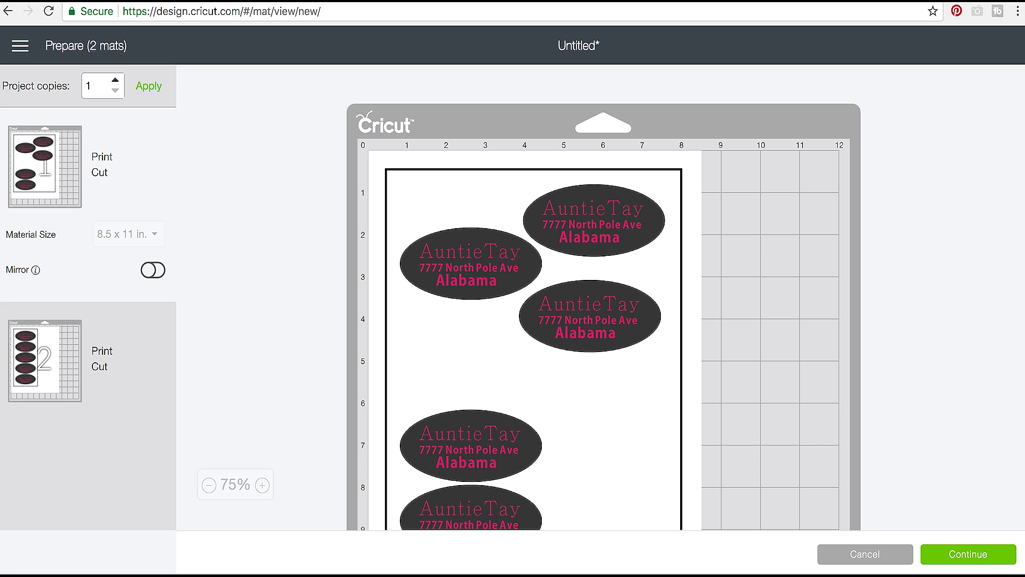
{"action": "left_click", "coordinate": [152, 88]}
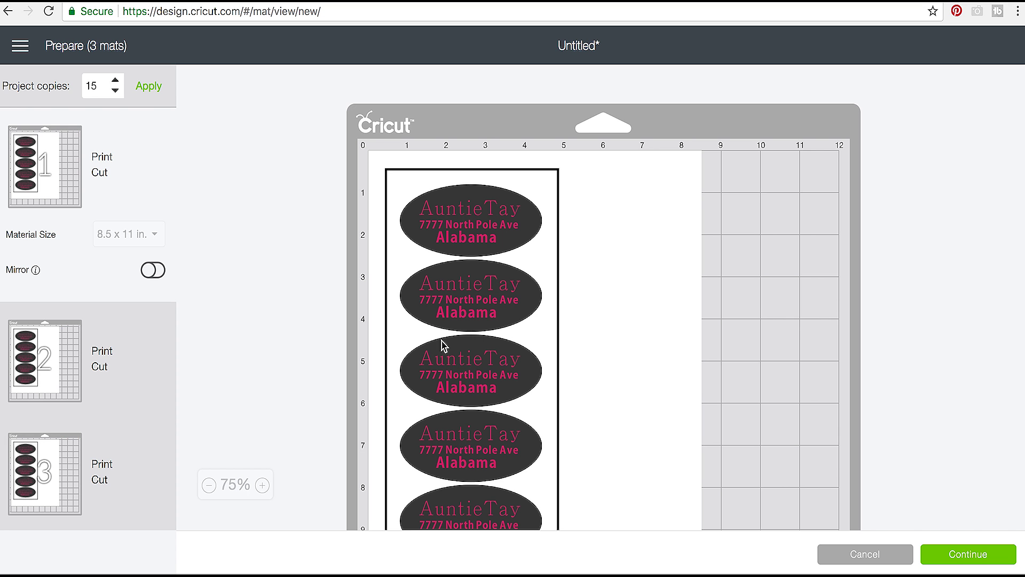
{"action": "scroll", "coordinate": [443, 346], "scroll_direction": "down", "scroll_amount": 5}
{"action": "scroll", "coordinate": [448, 344], "scroll_direction": "up", "scroll_amount": 5}
{"action": "left_click_drag", "start_coordinate": [485, 224], "coordinate": [607, 224]}
{"action": "left_click_drag", "start_coordinate": [668, 204], "coordinate": [666, 201]}
{"action": "left_click_drag", "start_coordinate": [477, 300], "coordinate": [478, 272]}
{"action": "left_click_drag", "start_coordinate": [461, 380], "coordinate": [584, 321]}
{"action": "left_click_drag", "start_coordinate": [453, 426], "coordinate": [453, 332]}
{"action": "left_click_drag", "start_coordinate": [462, 483], "coordinate": [606, 380]}
{"action": "scroll", "coordinate": [553, 415], "scroll_direction": "down", "scroll_amount": 2}
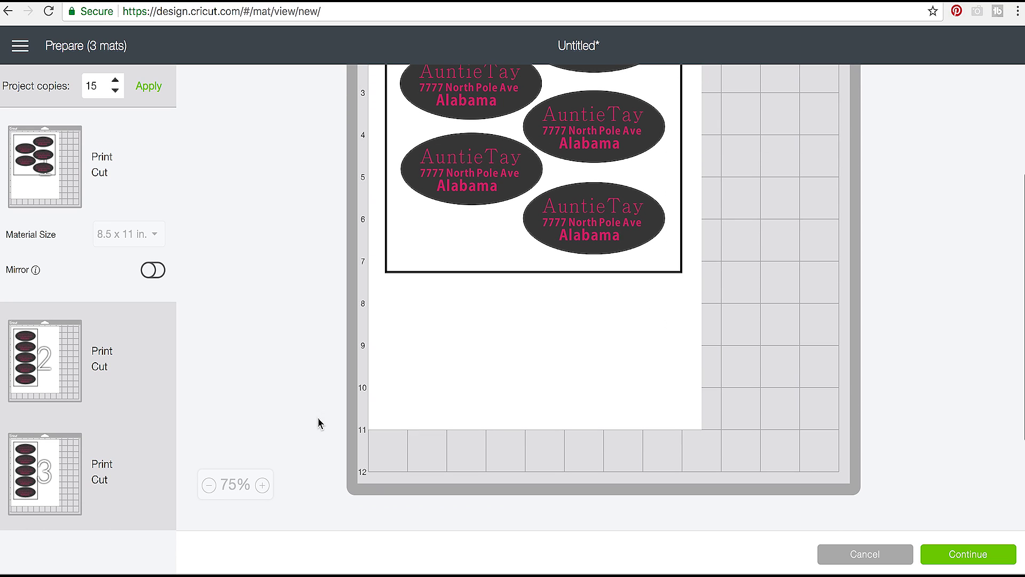
- Open the second mat and examine how its labels are arranged on the sheet
{"action": "right_click", "coordinate": [20, 350]}
{"action": "left_click", "coordinate": [19, 341]}
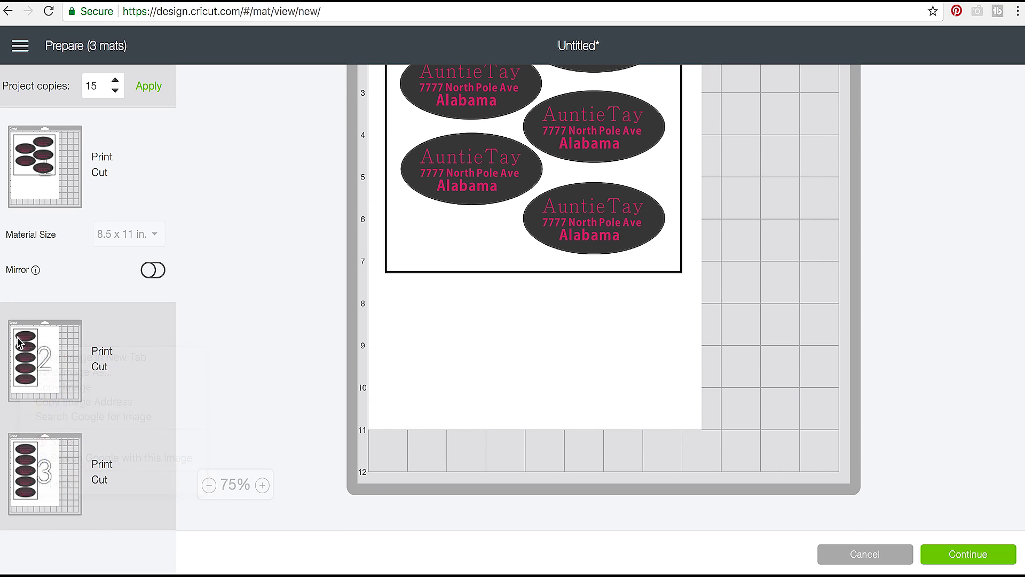
{"action": "left_click", "coordinate": [29, 345]}
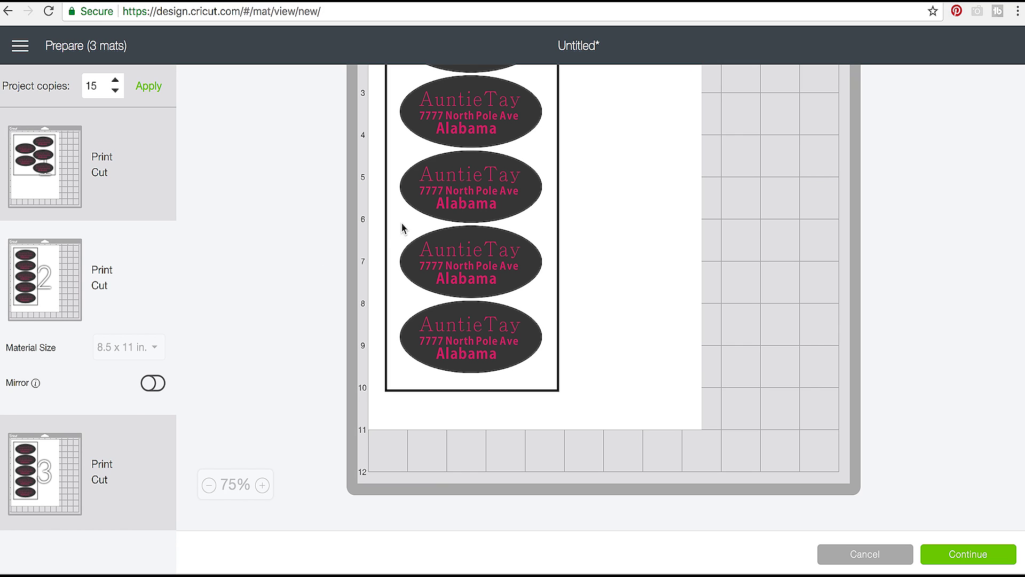
{"action": "scroll", "coordinate": [430, 180], "scroll_direction": "up", "scroll_amount": 2}
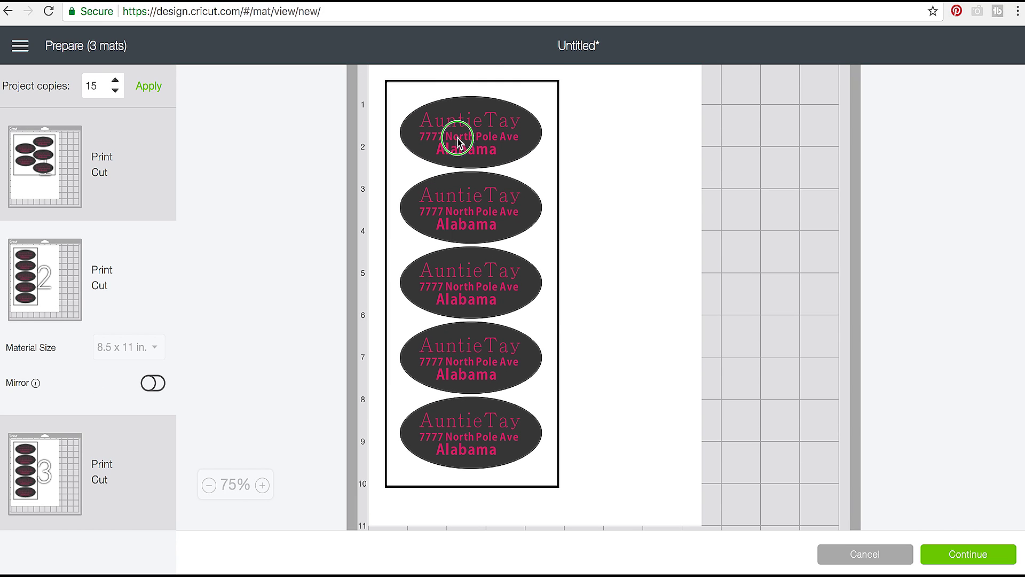
{"action": "right_click", "coordinate": [457, 140]}
{"action": "left_click", "coordinate": [441, 138]}
{"action": "scroll", "coordinate": [414, 167], "scroll_direction": "up", "scroll_amount": 2}
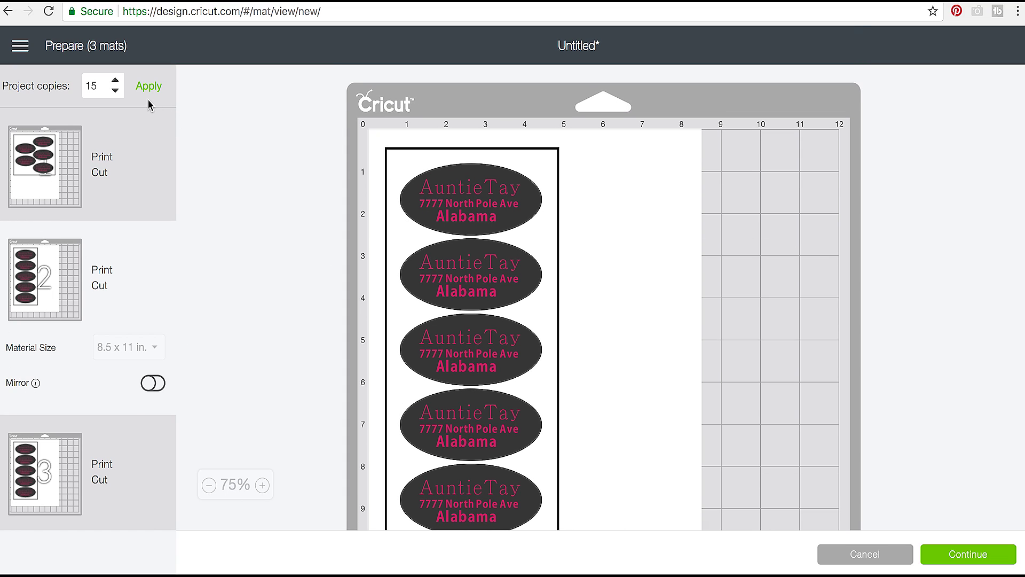
- Return to the canvas, scale the label down to about 2.9 in wide and preview 10 project copies on the mat
{"action": "left_click", "coordinate": [865, 555]}
{"action": "left_click", "coordinate": [314, 223]}
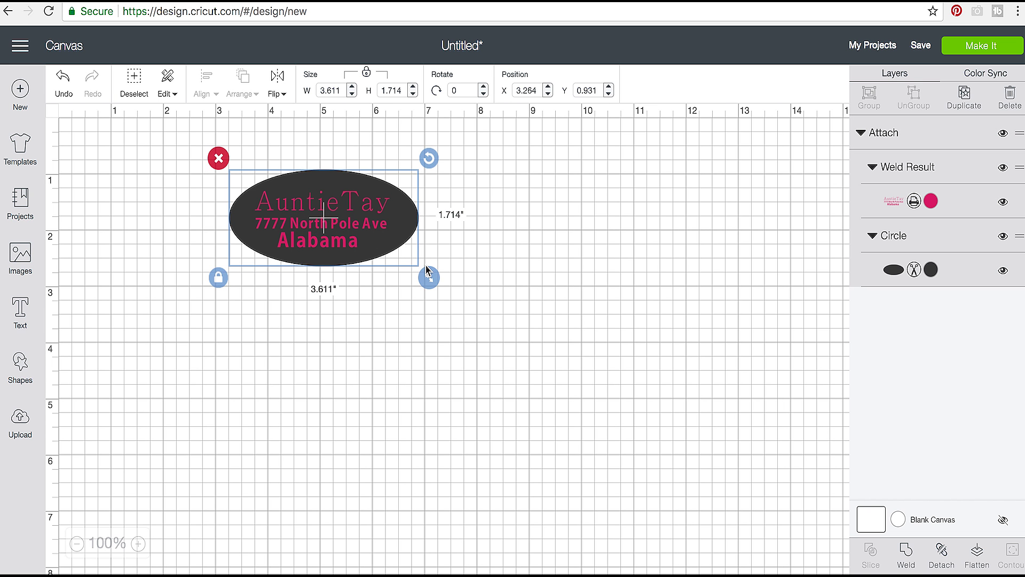
{"action": "left_click_drag", "start_coordinate": [427, 271], "coordinate": [389, 260]}
{"action": "left_click", "coordinate": [1001, 48]}
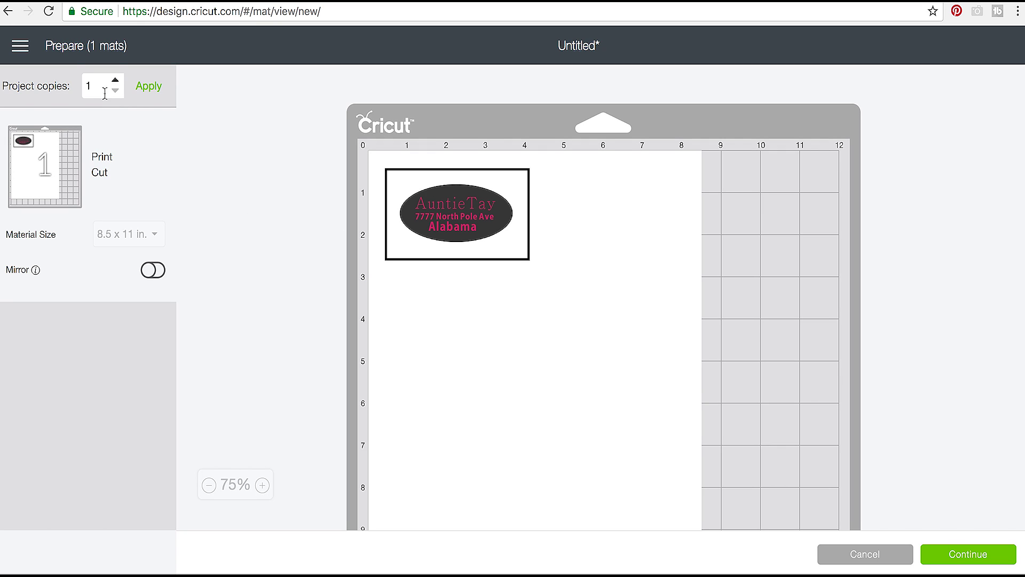
{"action": "left_click", "coordinate": [104, 92]}
{"action": "left_click", "coordinate": [151, 85]}
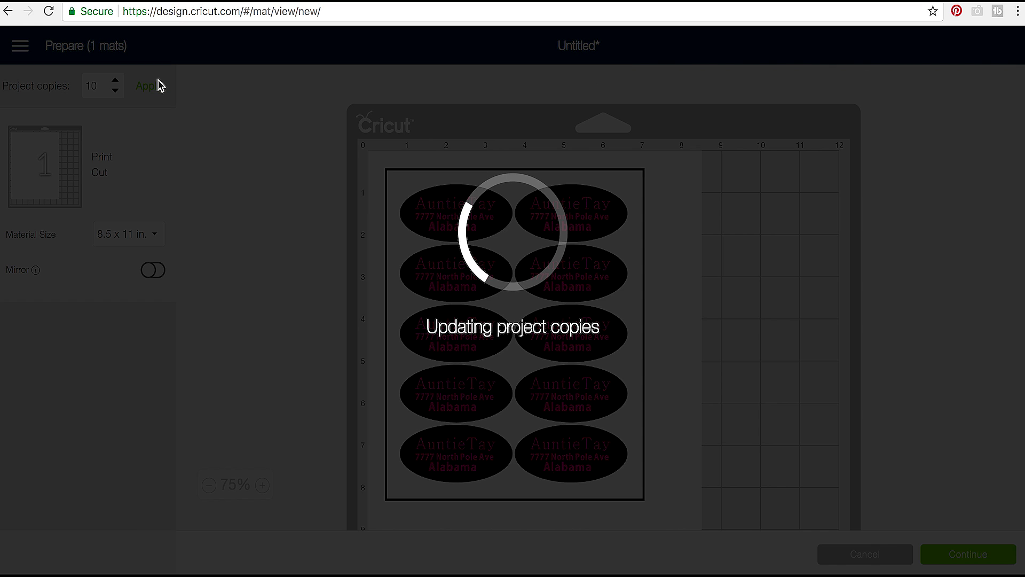
{"action": "scroll", "coordinate": [568, 309], "scroll_direction": "down", "scroll_amount": 3}
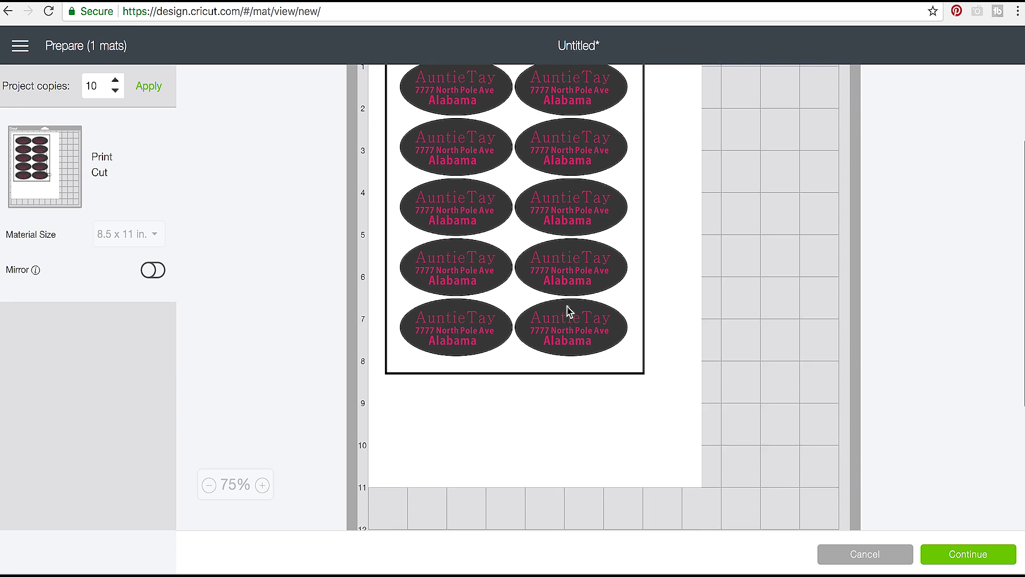
{"action": "scroll", "coordinate": [472, 321], "scroll_direction": "up", "scroll_amount": 2}
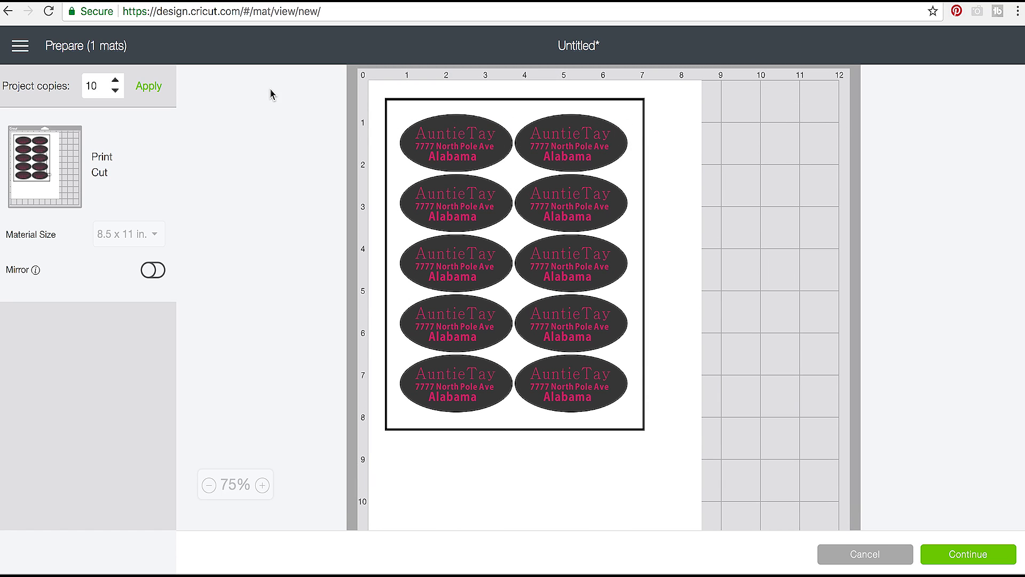
- Raise the project copies to 15 and check how the two-column labels fill the first sheet
{"action": "left_click", "coordinate": [101, 85]}
{"action": "left_click", "coordinate": [148, 86]}
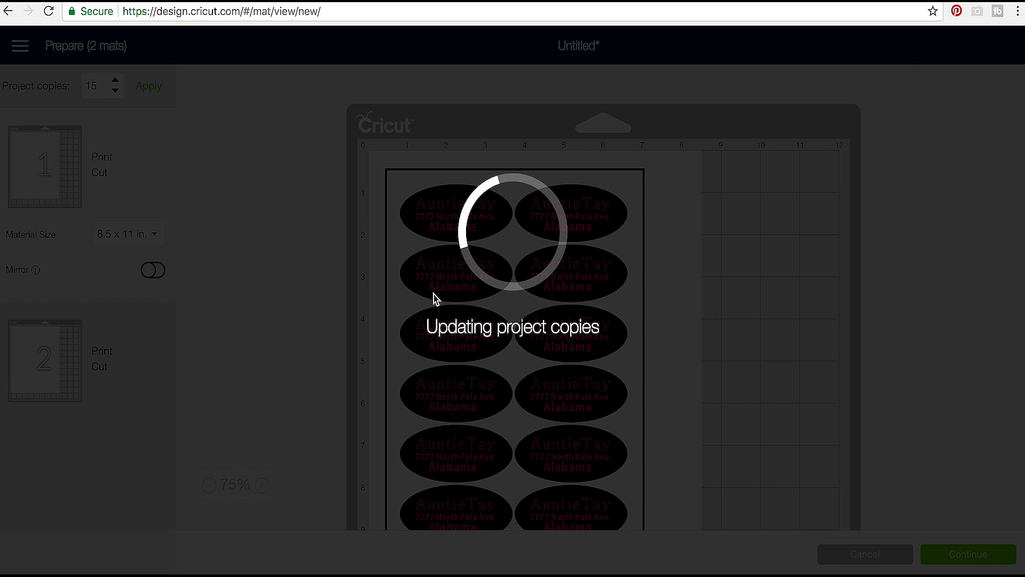
{"action": "scroll", "coordinate": [453, 381], "scroll_direction": "down", "scroll_amount": 3}
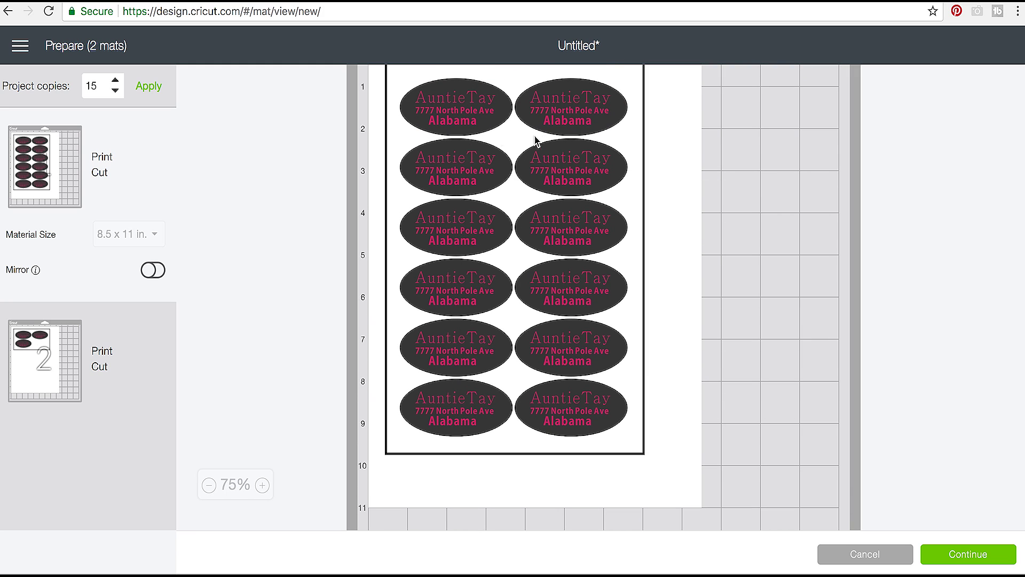
{"action": "scroll", "coordinate": [528, 427], "scroll_direction": "up", "scroll_amount": 2}
{"action": "scroll", "coordinate": [527, 424], "scroll_direction": "down", "scroll_amount": 3}
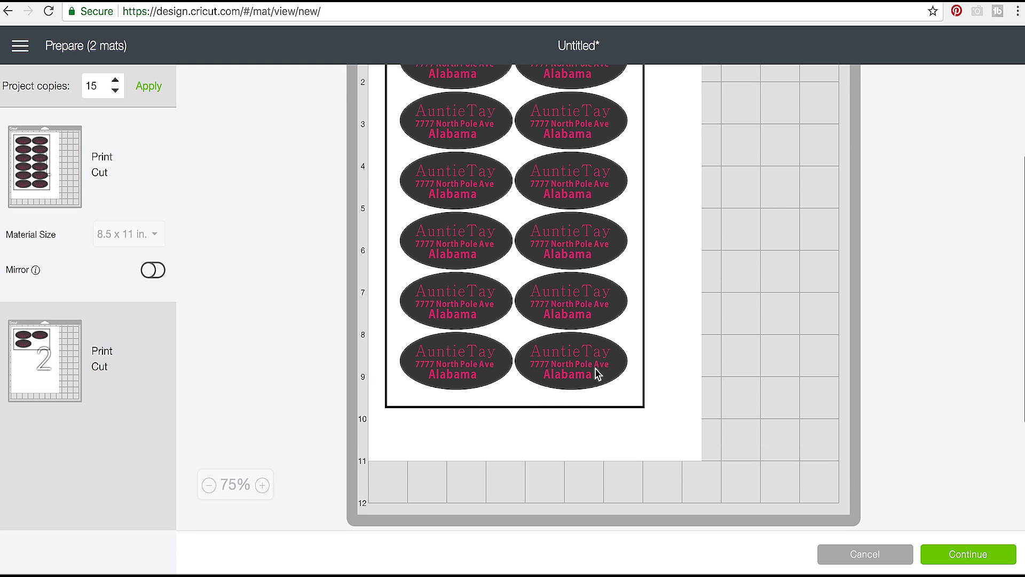
{"action": "scroll", "coordinate": [595, 373], "scroll_direction": "up", "scroll_amount": 1}
- Return to the canvas, shrink the label to about 2.0 in wide and preview 3 project copies on the mat
{"action": "left_click", "coordinate": [863, 561]}
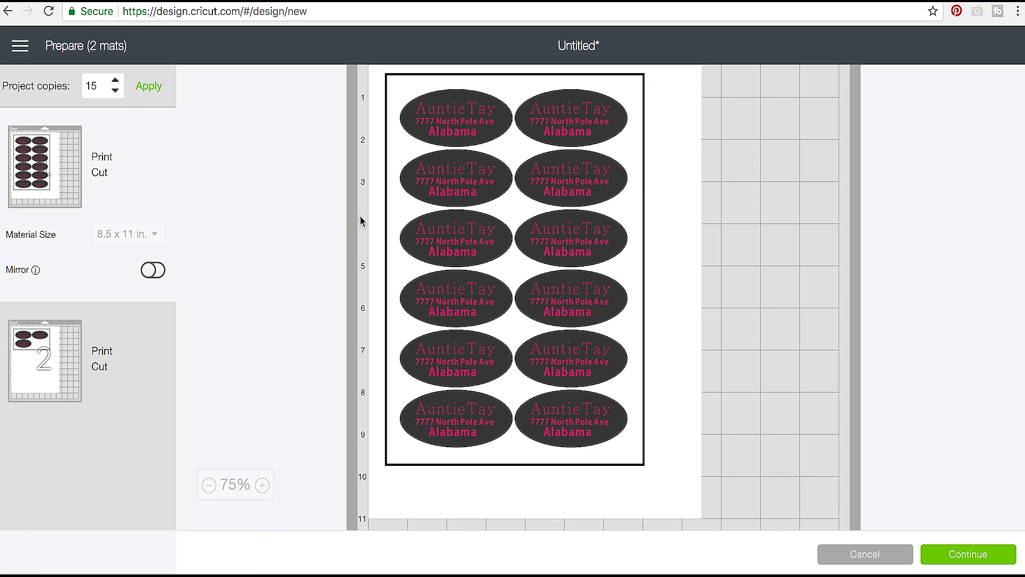
{"action": "left_click", "coordinate": [297, 206]}
{"action": "left_click_drag", "start_coordinate": [389, 258], "coordinate": [345, 235]}
{"action": "left_click", "coordinate": [945, 54]}
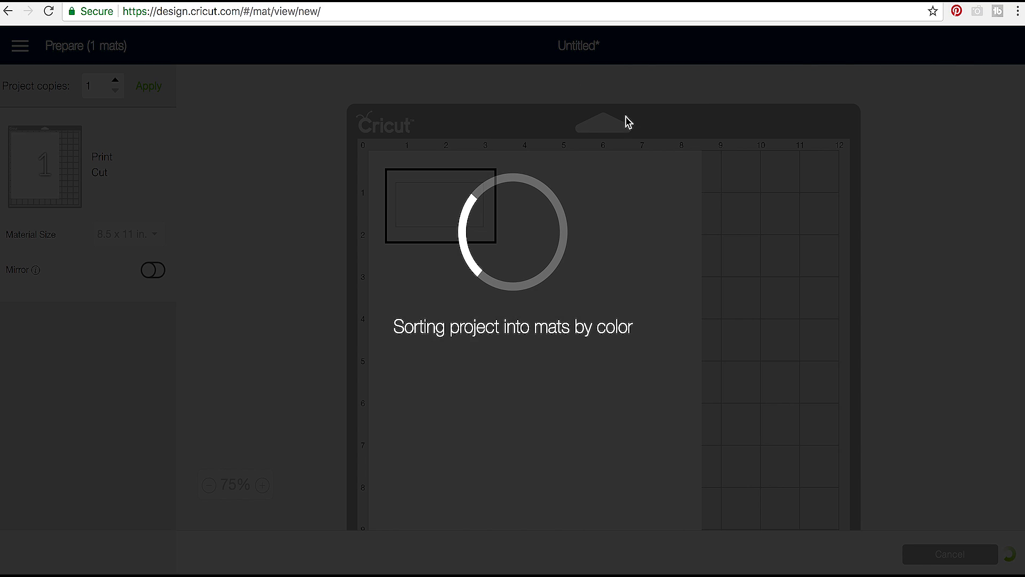
{"action": "left_click", "coordinate": [102, 86]}
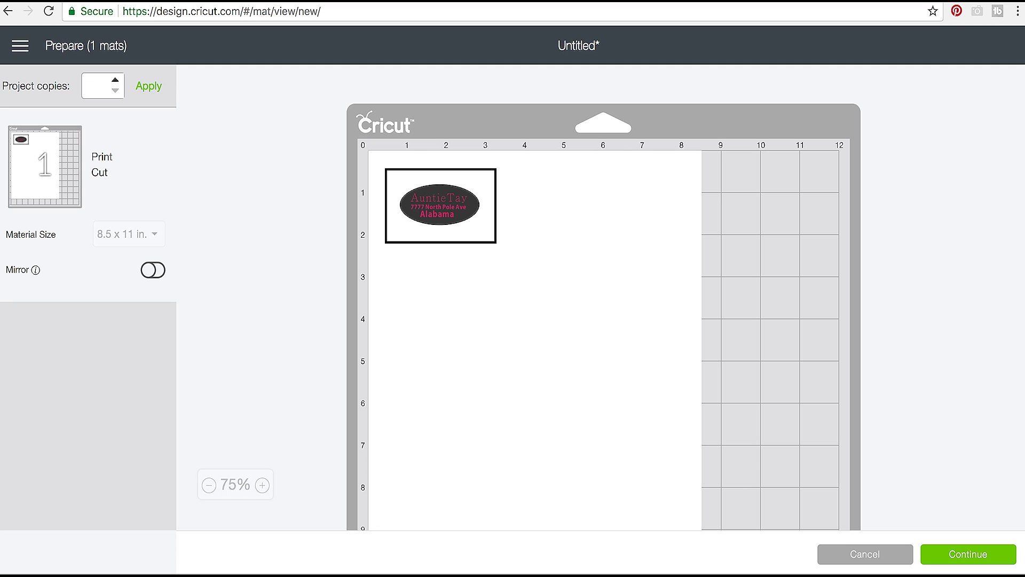
{"action": "type", "text": "3"}
{"action": "key", "text": "Return"}
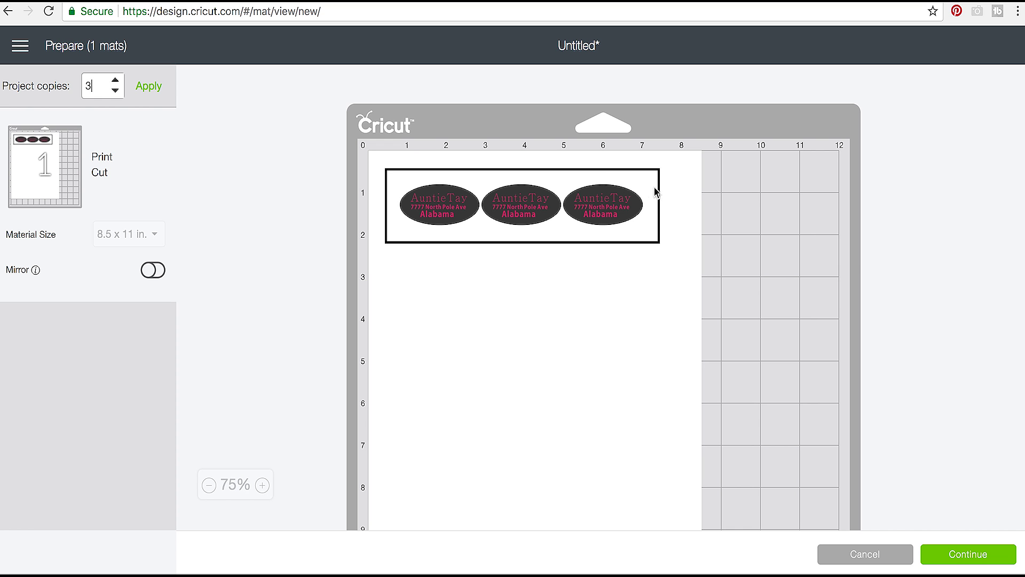
- Return to the canvas, enlarge the label to about 2.2 in wide and preview 3 project copies on the mat
{"action": "left_click", "coordinate": [836, 555]}
{"action": "left_click", "coordinate": [309, 210]}
{"action": "left_click_drag", "start_coordinate": [345, 236], "coordinate": [355, 240]}
{"action": "left_click", "coordinate": [956, 56]}
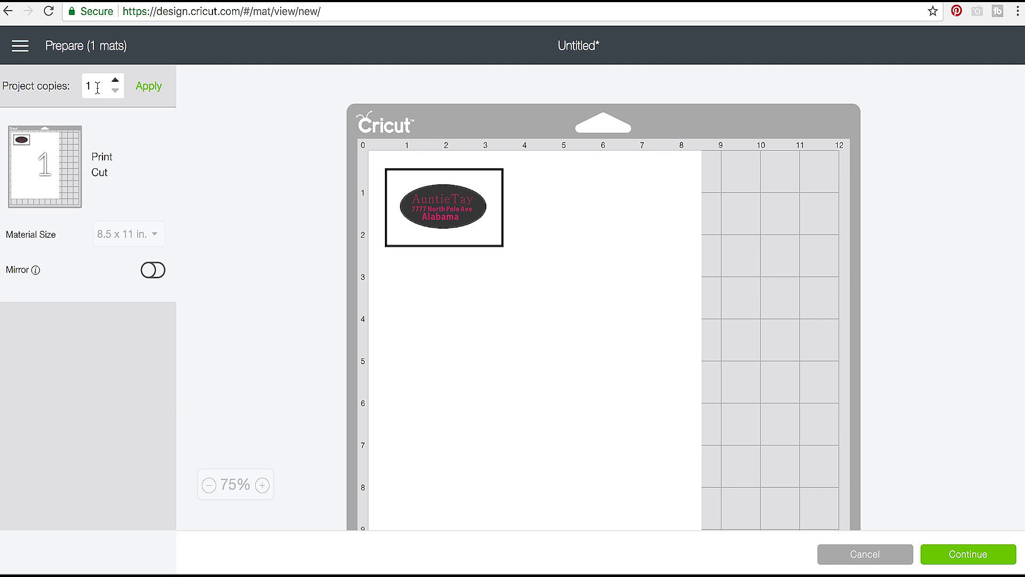
{"action": "left_click", "coordinate": [98, 87]}
{"action": "type", "text": "3"}
{"action": "key", "text": "Return"}
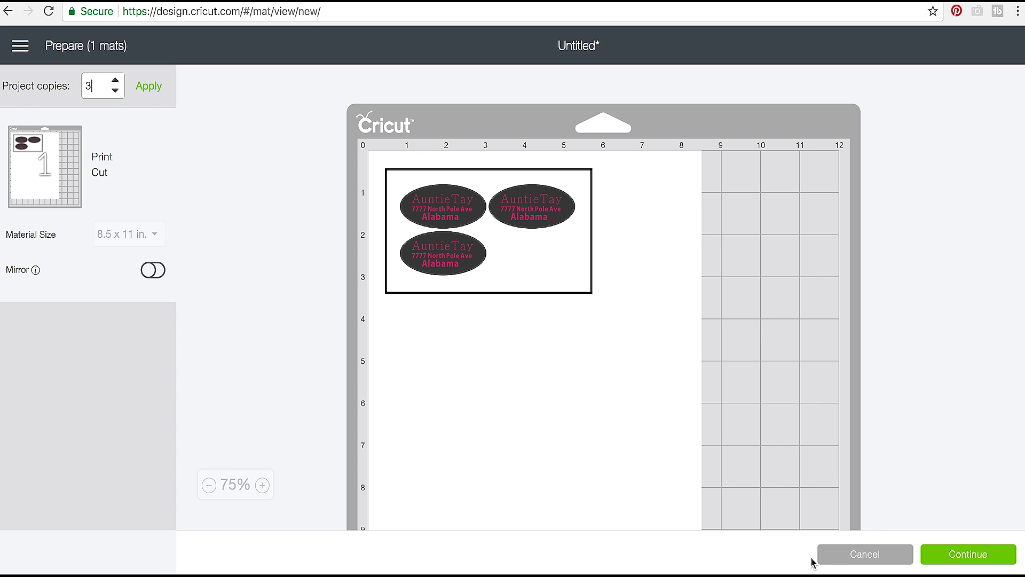
- Return to the canvas, reduce the label to about 2.1 in wide and preview 3 project copies on the mat
{"action": "left_click", "coordinate": [833, 559]}
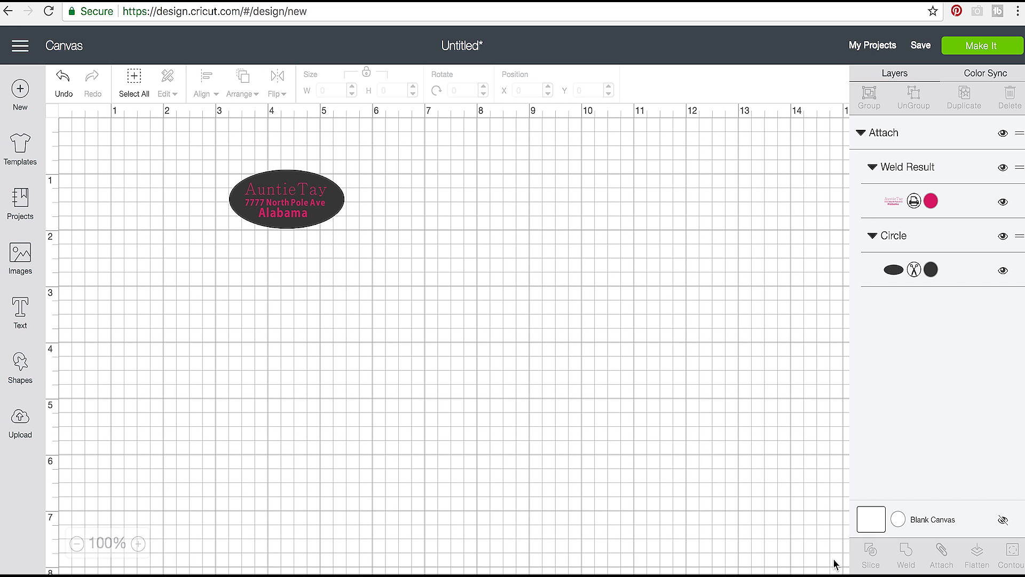
{"action": "left_click", "coordinate": [322, 209]}
{"action": "left_click_drag", "start_coordinate": [353, 247], "coordinate": [348, 243]}
{"action": "left_click", "coordinate": [949, 53]}
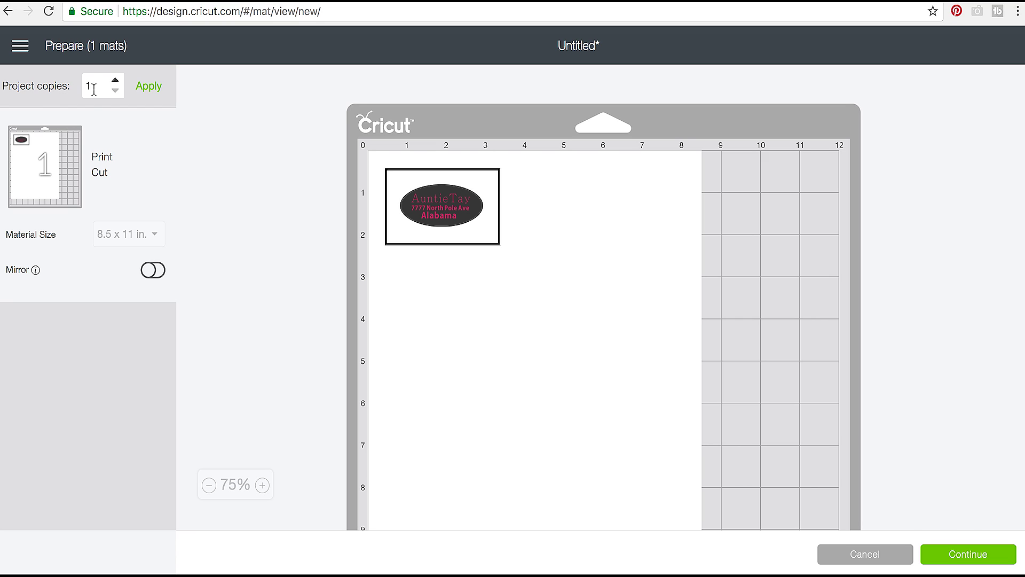
{"action": "left_click", "coordinate": [94, 90]}
{"action": "left_click", "coordinate": [148, 86]}
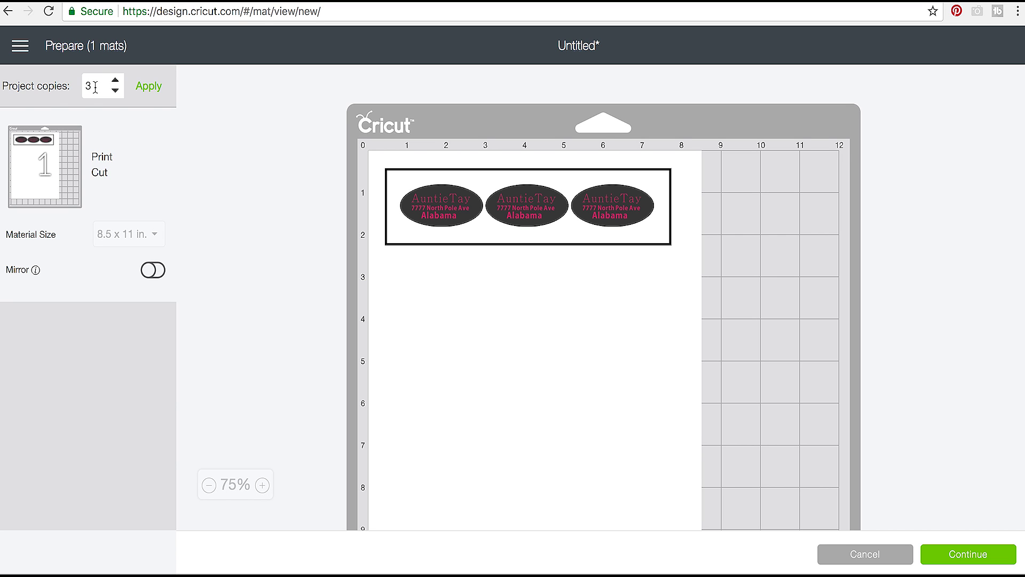
- Set the project copies to 30 and check how many labels fit on the first sheet
{"action": "left_click", "coordinate": [99, 87]}
{"action": "key", "text": "Return"}
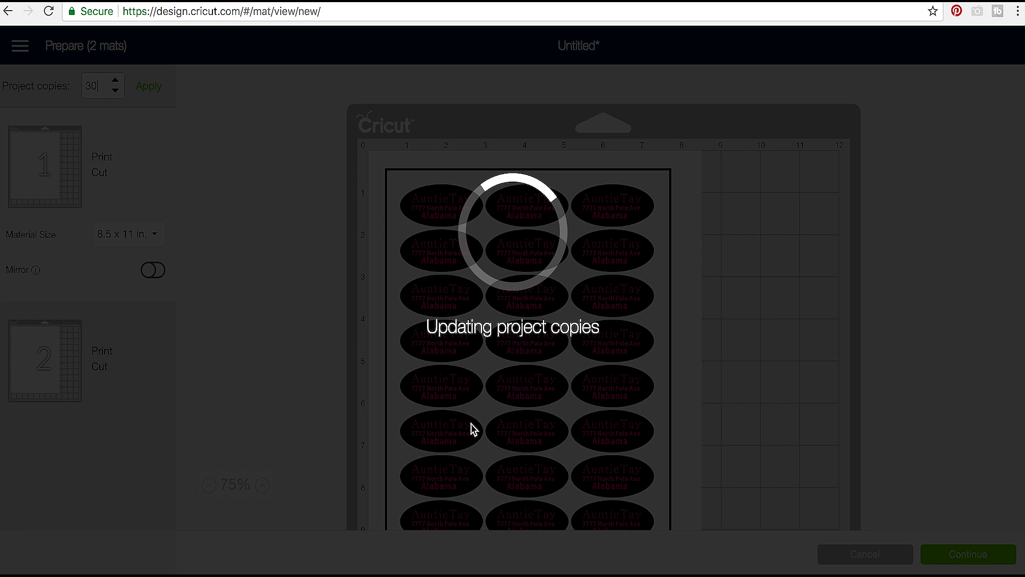
{"action": "scroll", "coordinate": [458, 452], "scroll_direction": "down", "scroll_amount": 4}
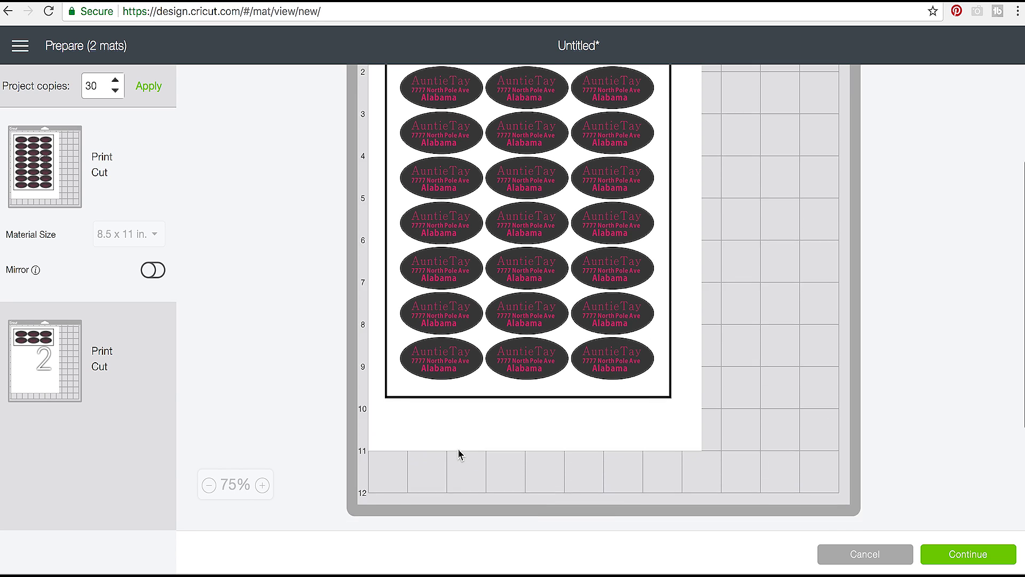
{"action": "scroll", "coordinate": [458, 454], "scroll_direction": "up", "scroll_amount": 3}
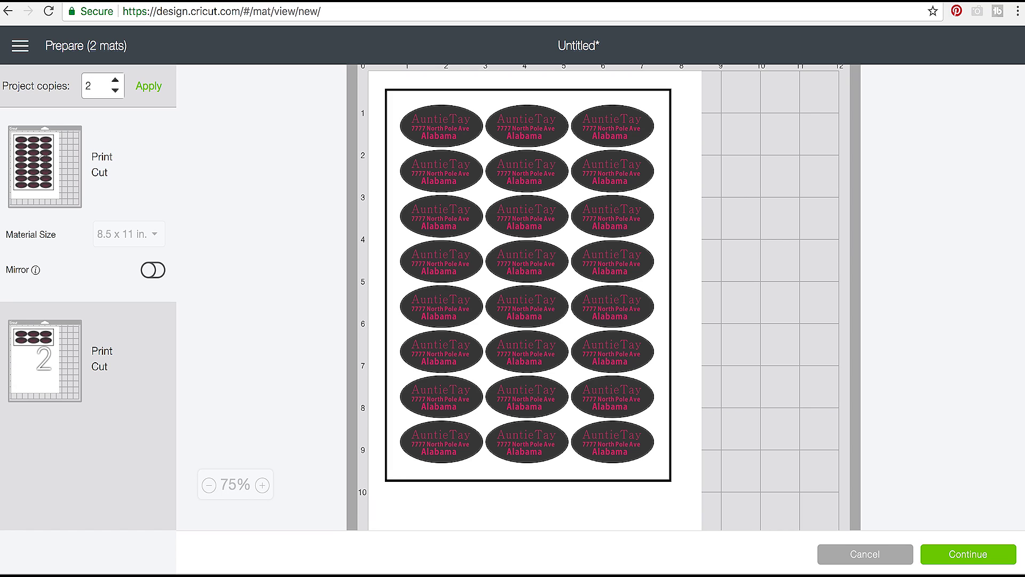
- Try 27 project copies, and reduce the project copies to 24 so the labels fit on a single mat
{"action": "left_click", "coordinate": [143, 87]}
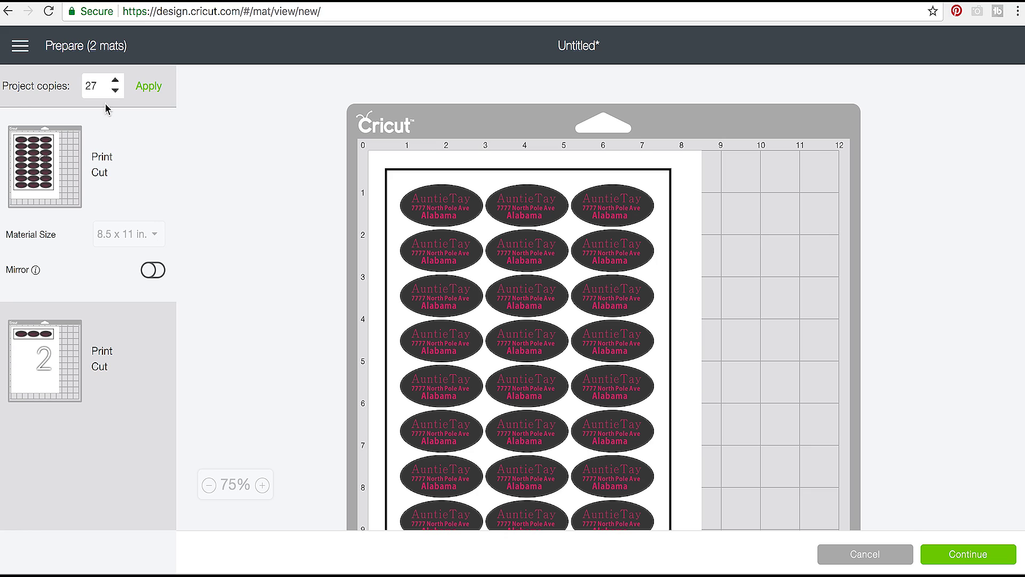
{"action": "left_click", "coordinate": [98, 88]}
{"action": "left_click", "coordinate": [160, 94]}
{"action": "left_click", "coordinate": [149, 86]}
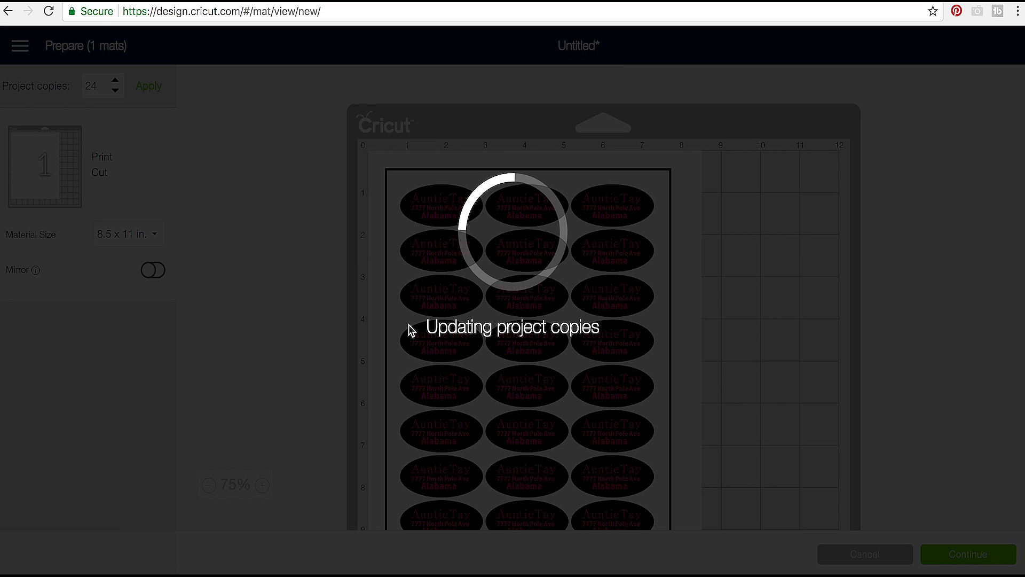
- Examine the mat preview from end to end to check how the label copies fill the 8.5 x 11 in. sheet
{"action": "scroll", "coordinate": [409, 330], "scroll_direction": "down", "scroll_amount": 5}
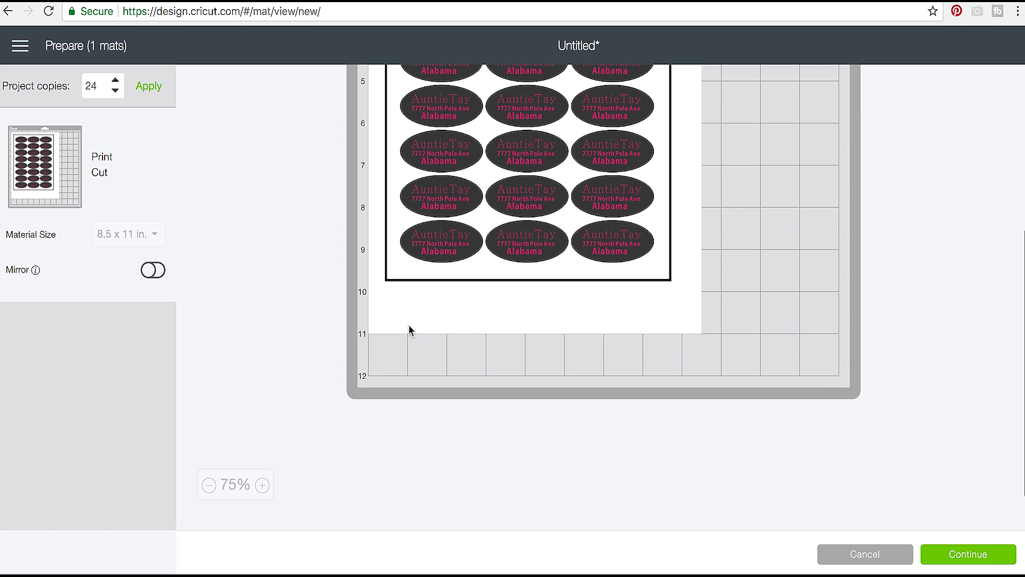
{"action": "scroll", "coordinate": [409, 329], "scroll_direction": "down", "scroll_amount": 1}
{"action": "scroll", "coordinate": [409, 330], "scroll_direction": "up", "scroll_amount": 3}
{"action": "scroll", "coordinate": [409, 330], "scroll_direction": "up", "scroll_amount": 3}
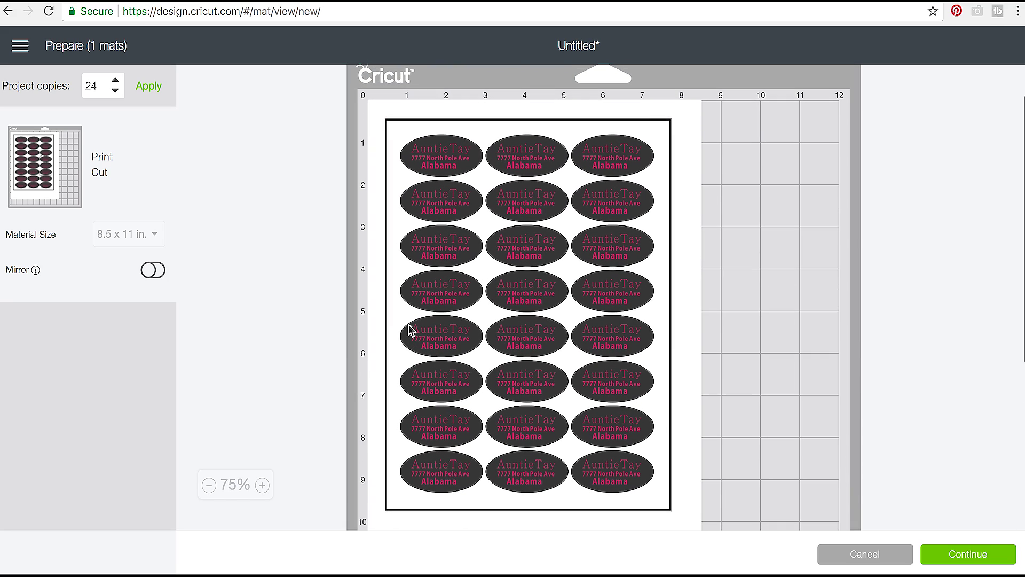
{"action": "scroll", "coordinate": [408, 336], "scroll_direction": "down", "scroll_amount": 2}
{"action": "scroll", "coordinate": [561, 411], "scroll_direction": "down", "scroll_amount": 2}
{"action": "scroll", "coordinate": [562, 389], "scroll_direction": "down", "scroll_amount": 1}
{"action": "scroll", "coordinate": [562, 390], "scroll_direction": "up", "scroll_amount": 5}
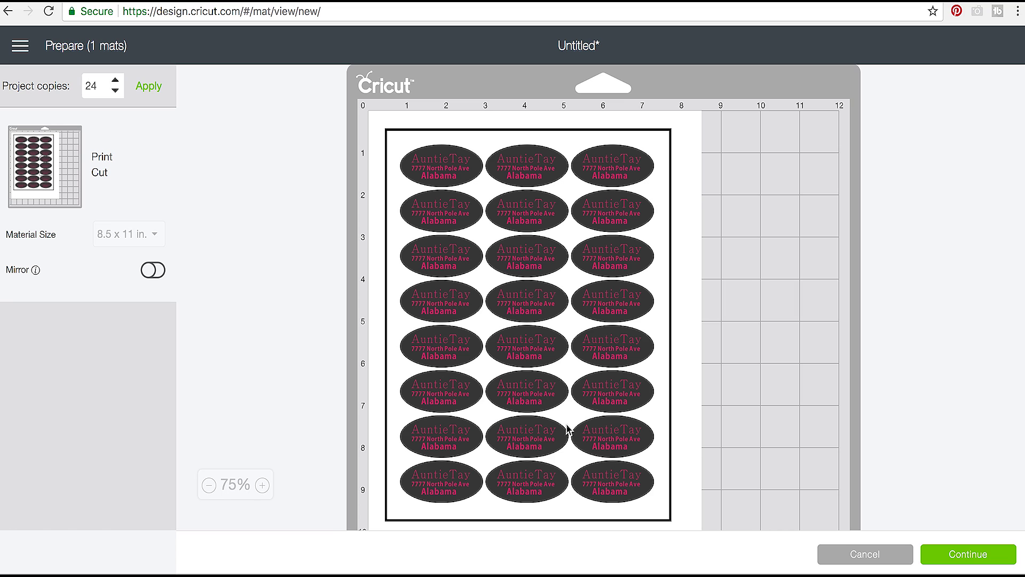
{"action": "scroll", "coordinate": [586, 345], "scroll_direction": "down", "scroll_amount": 2}
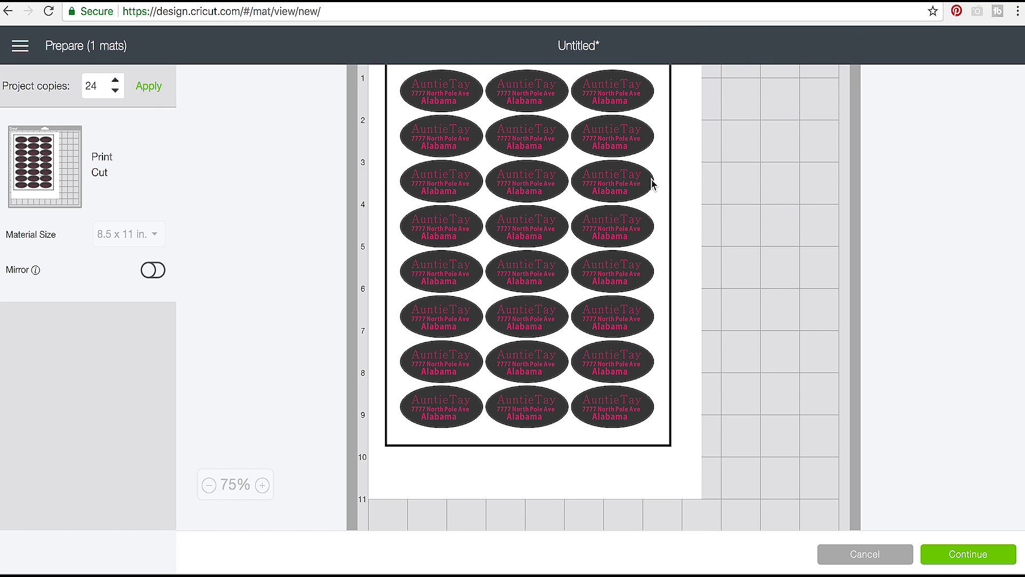
{"action": "scroll", "coordinate": [594, 184], "scroll_direction": "up", "scroll_amount": 2}
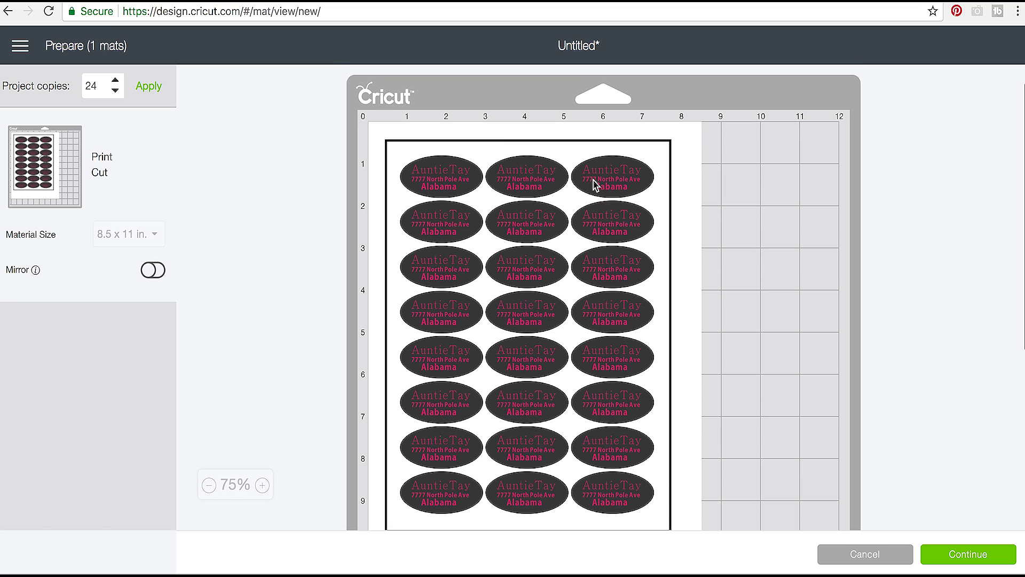
{"action": "scroll", "coordinate": [595, 184], "scroll_direction": "down", "scroll_amount": 2}
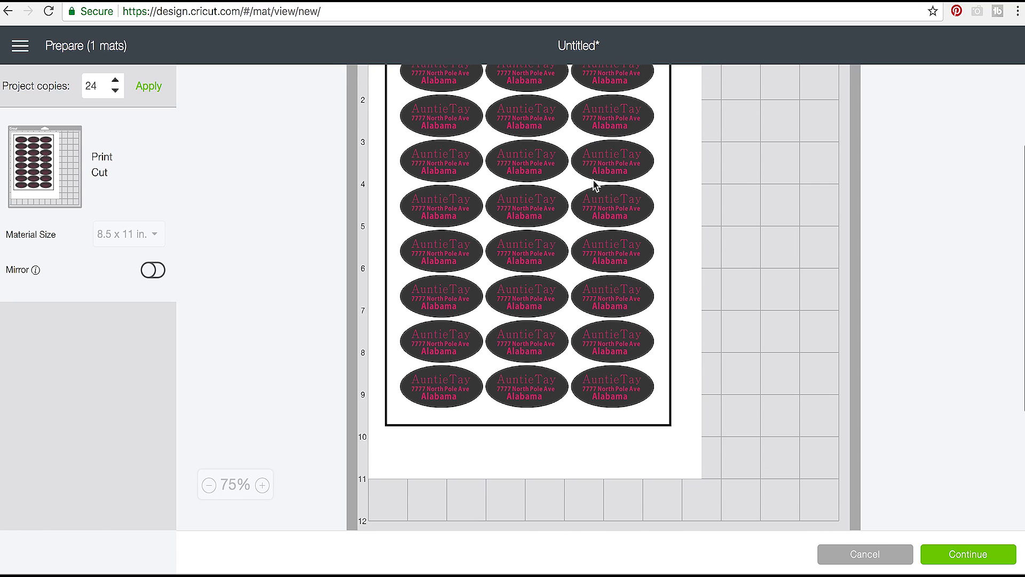
- Accept the prepared label mat and continue to the make stage for printing and cutting
{"action": "left_click", "coordinate": [948, 556]}
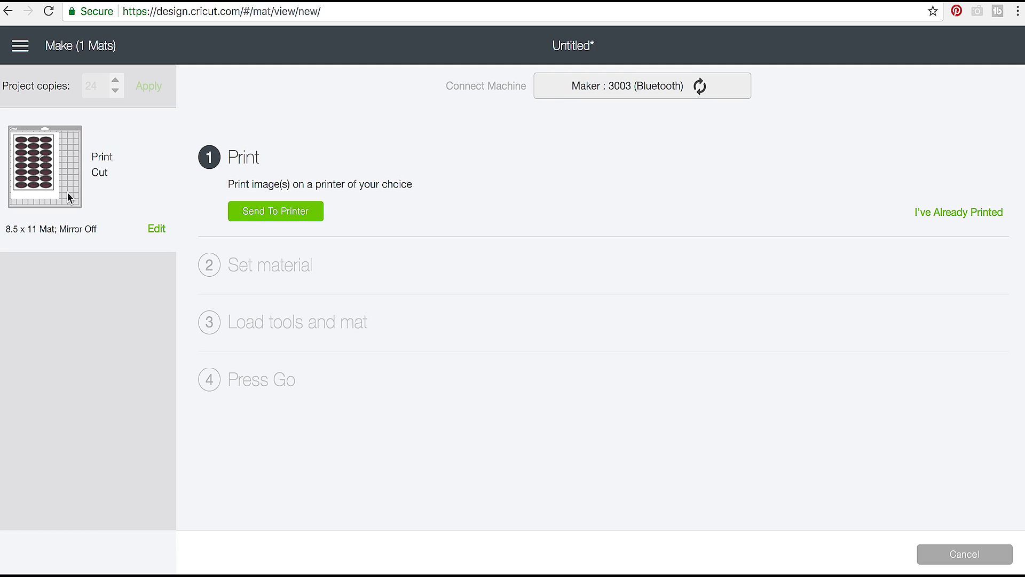
{"action": "mouse_move", "coordinate": [59, 169]}
- Open the print setup for the label sheet, set the copies to 4 and close the setup without printing
{"action": "left_click", "coordinate": [274, 210]}
{"action": "left_click", "coordinate": [724, 202]}
{"action": "left_click", "coordinate": [724, 201]}
{"action": "left_click", "coordinate": [724, 201]}
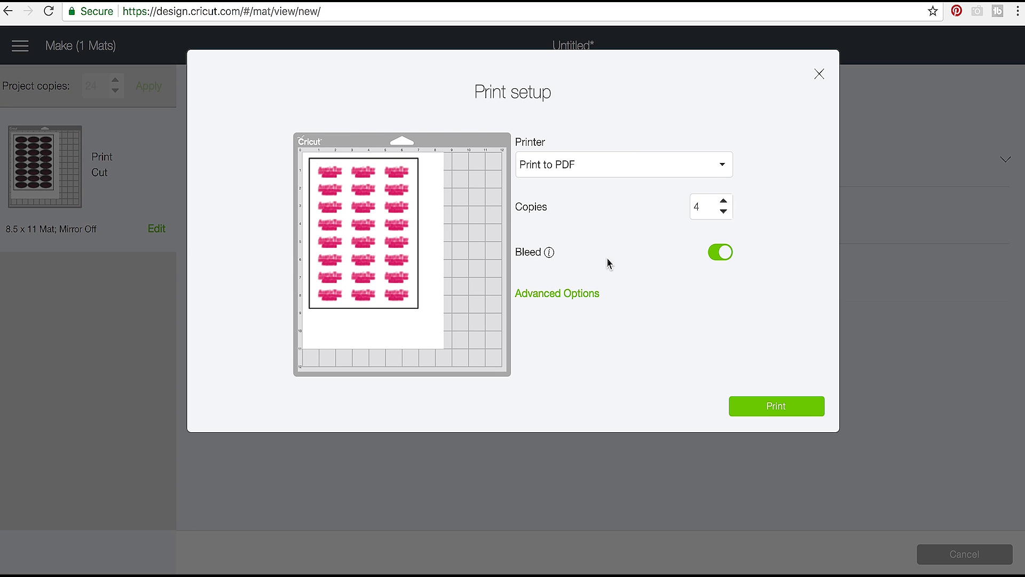
{"action": "mouse_move", "coordinate": [325, 200]}
{"action": "mouse_move", "coordinate": [414, 172]}
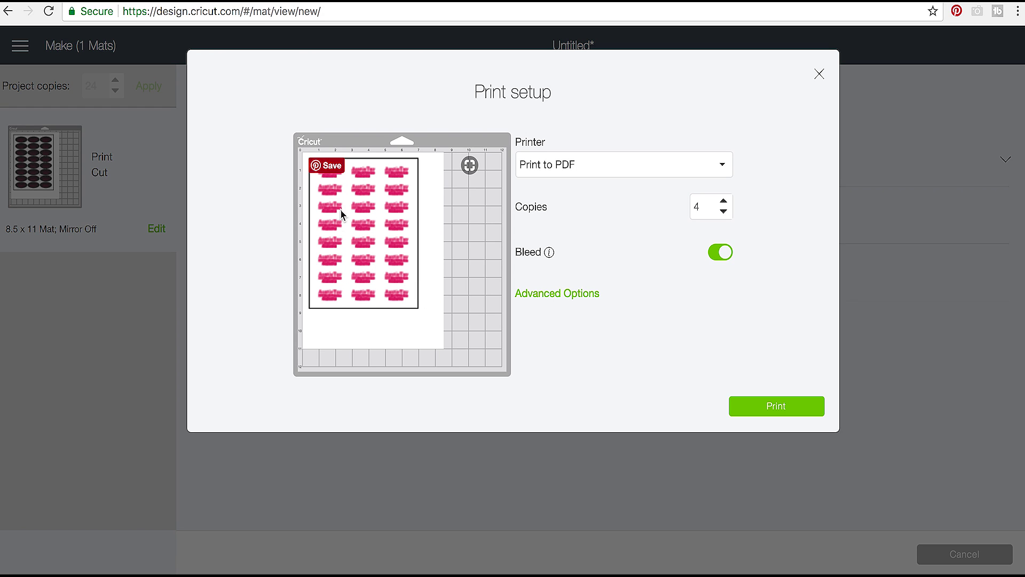
{"action": "left_click", "coordinate": [723, 201]}
{"action": "left_click", "coordinate": [819, 74]}
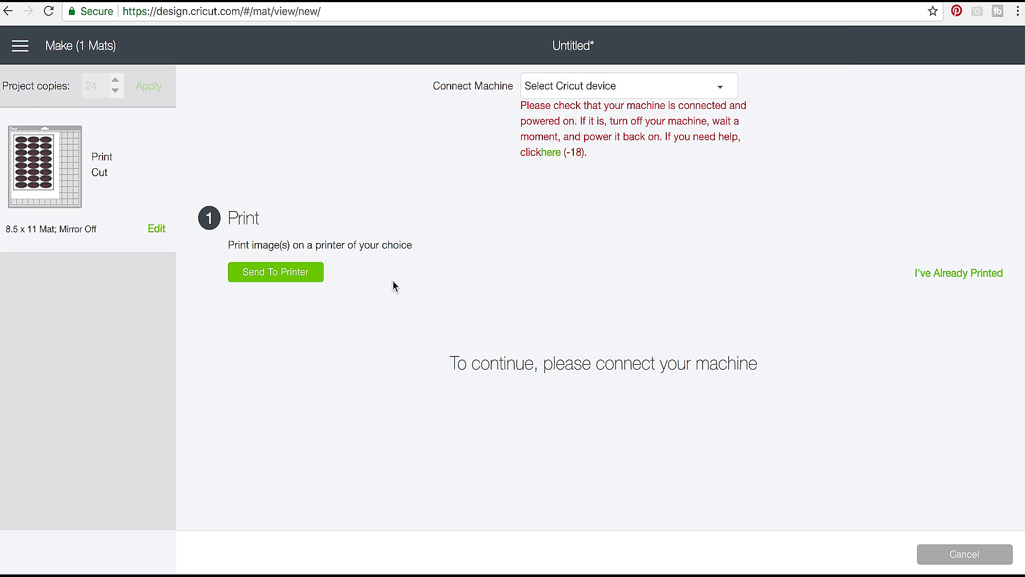